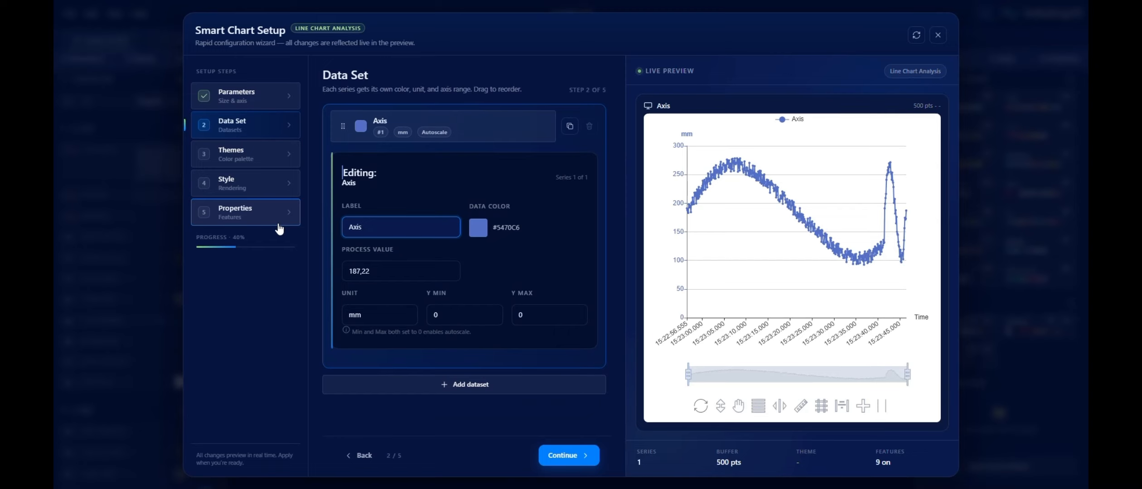
Step: Label the first dataset Axis_X and add a second dataset labelled Axis_Y
type("_X")
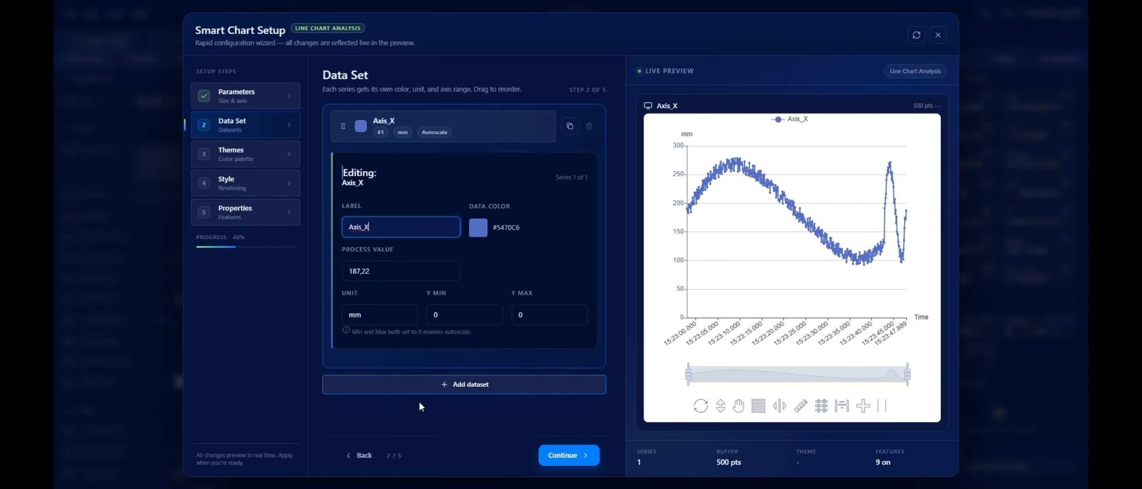
left_click(429, 392)
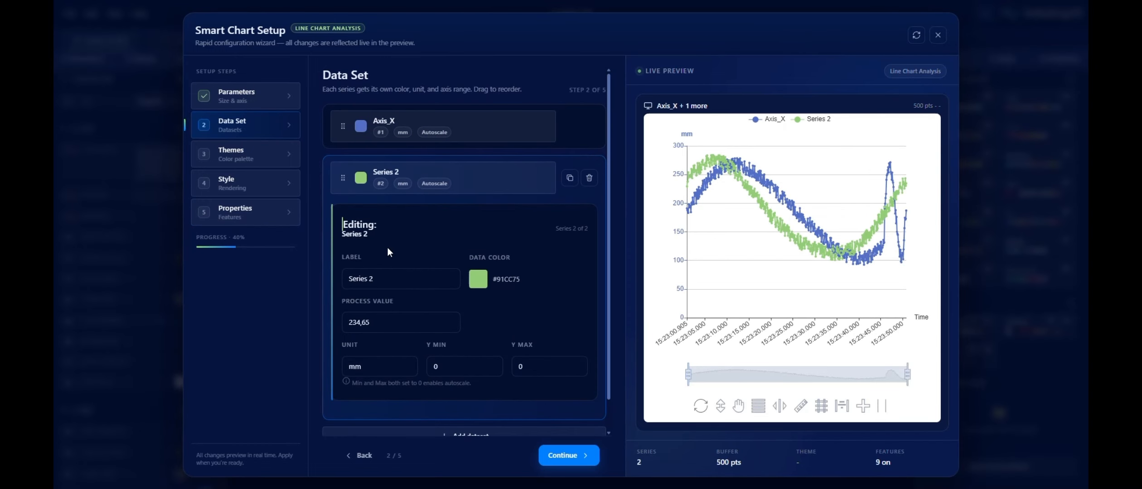
key("ctrl+a")
type("Axi")
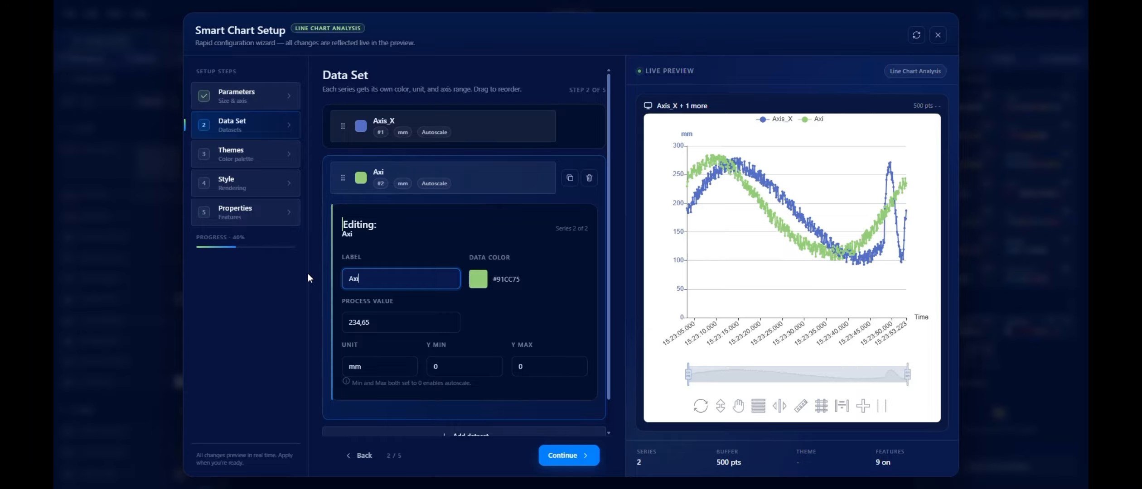
type("s_Y")
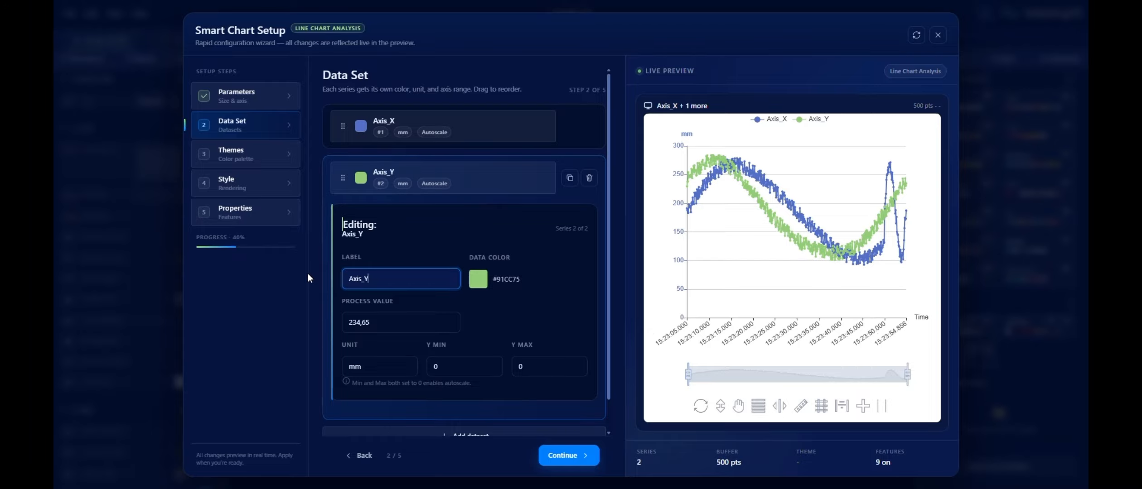
Step: Add a third dataset and label it Axis_Z
scroll(415, 377, "down", 1)
left_click(398, 401)
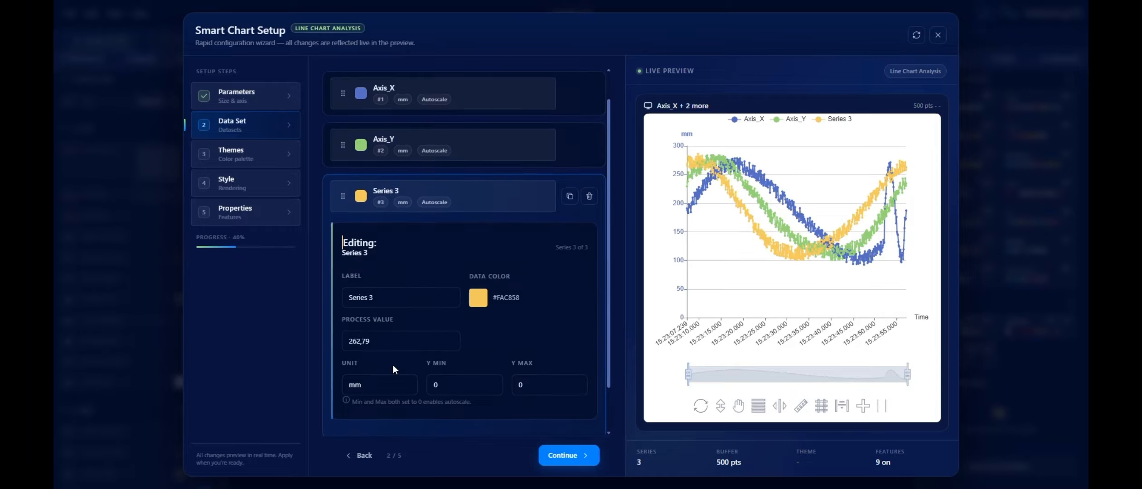
left_click(386, 304)
key("ctrl+a")
type("A")
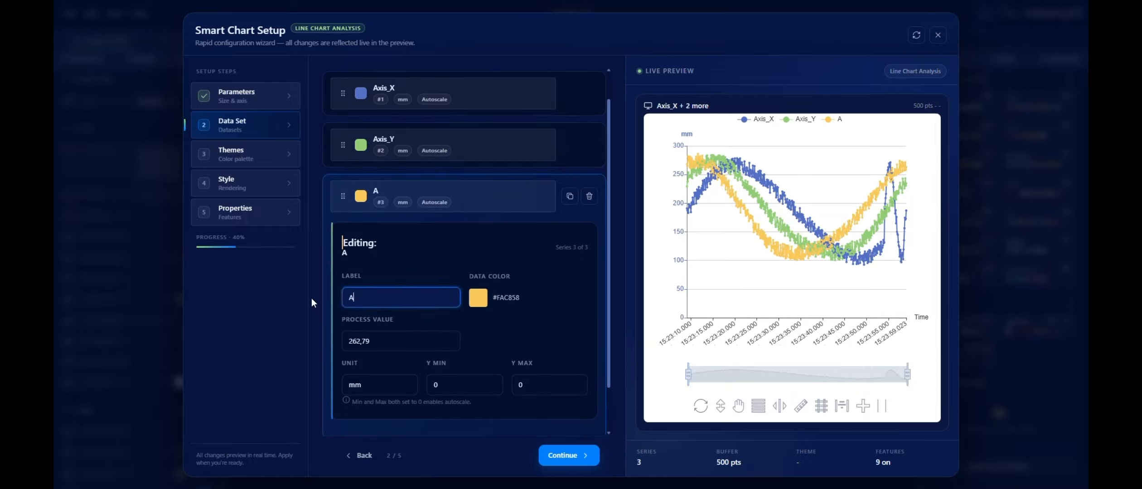
type("xis_Z")
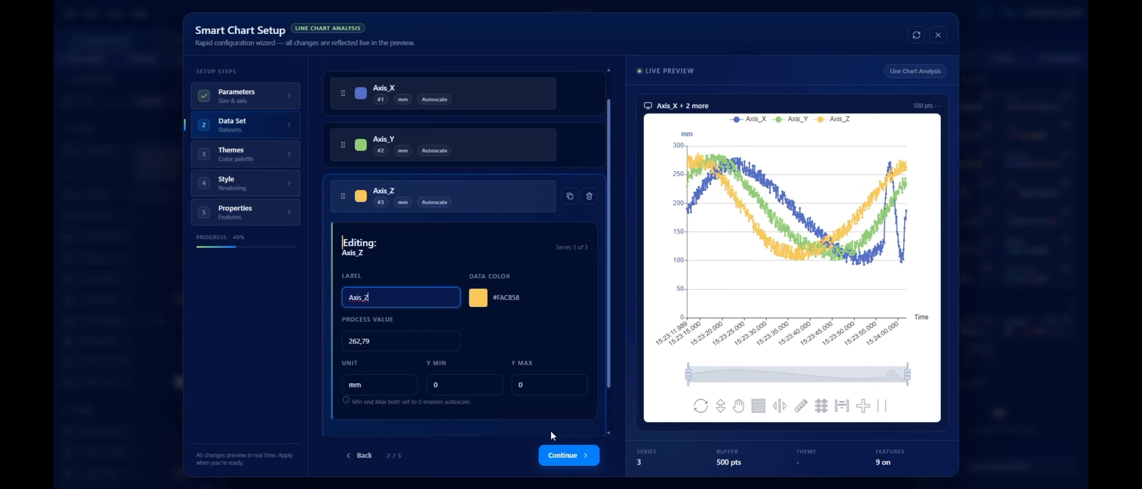
Step: Apply the IndustryUX color theme and the Stacked Area style to the line chart
left_click(565, 457)
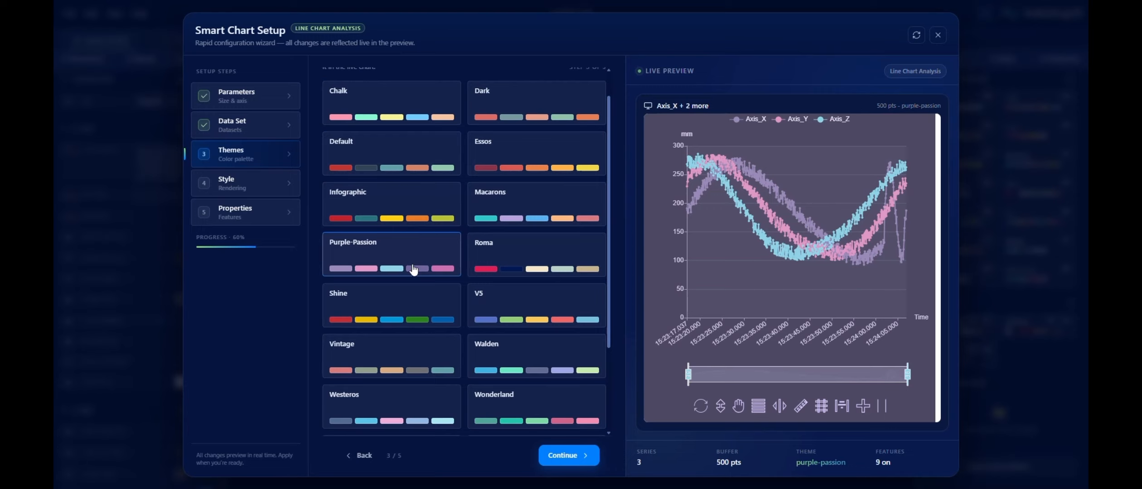
left_click(454, 320)
scroll(467, 340, "down", 3)
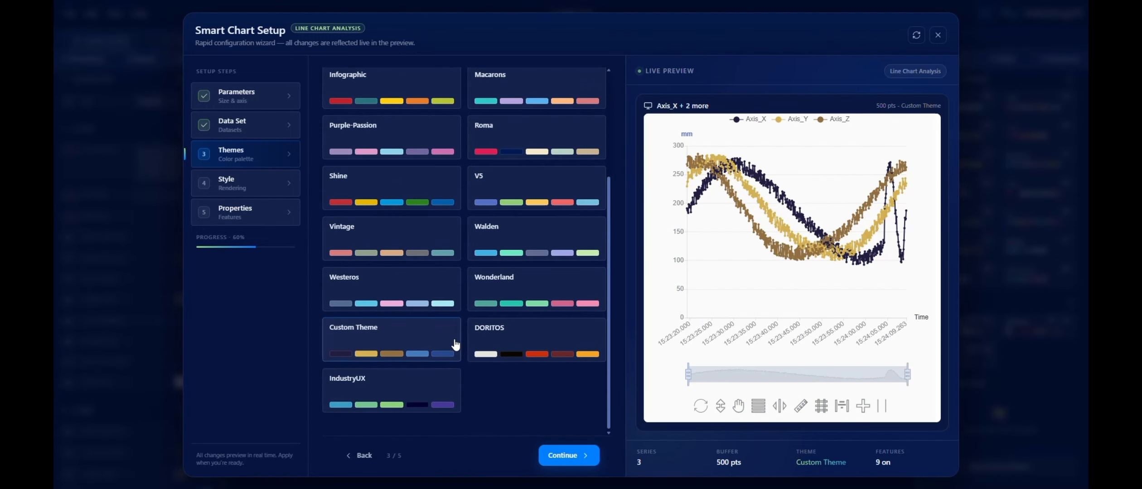
left_click(429, 333)
left_click(401, 395)
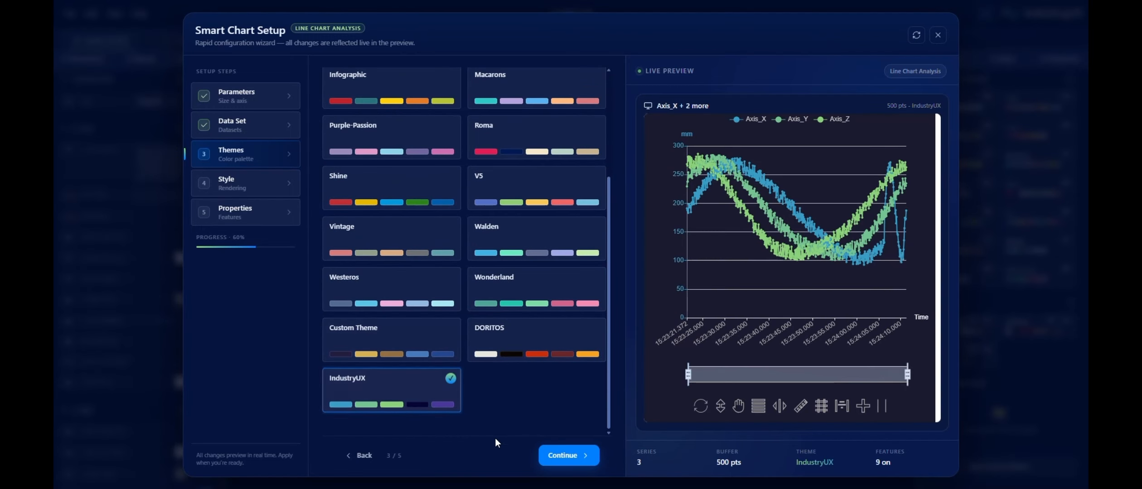
left_click(555, 461)
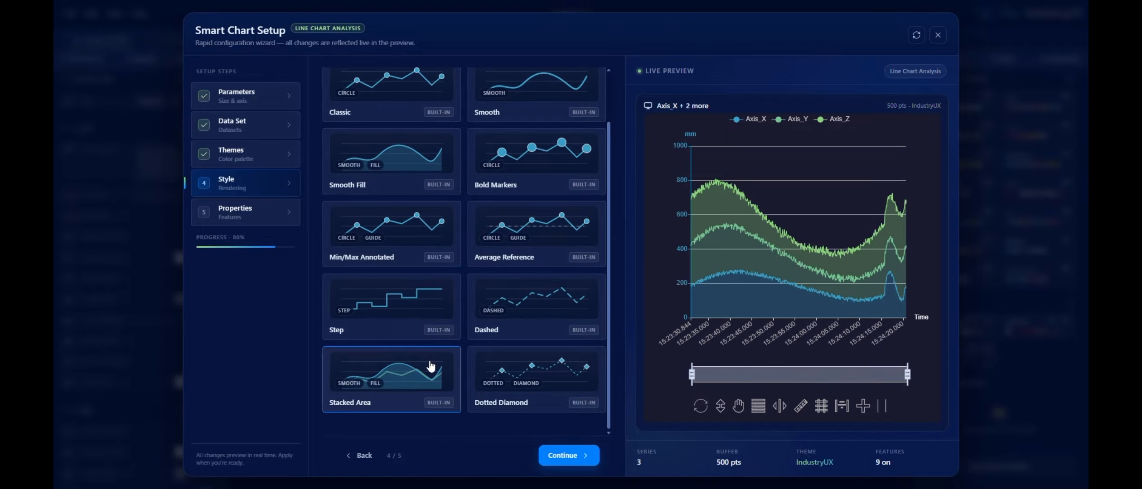
Step: Enable the Save as PNG feature and apply the wizard configuration to the chart
left_click(568, 457)
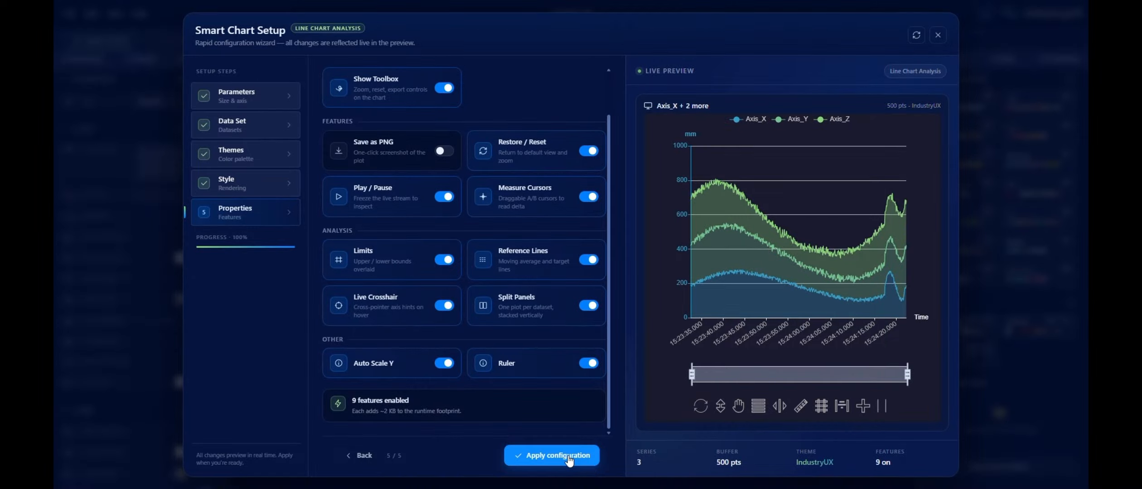
left_click(443, 151)
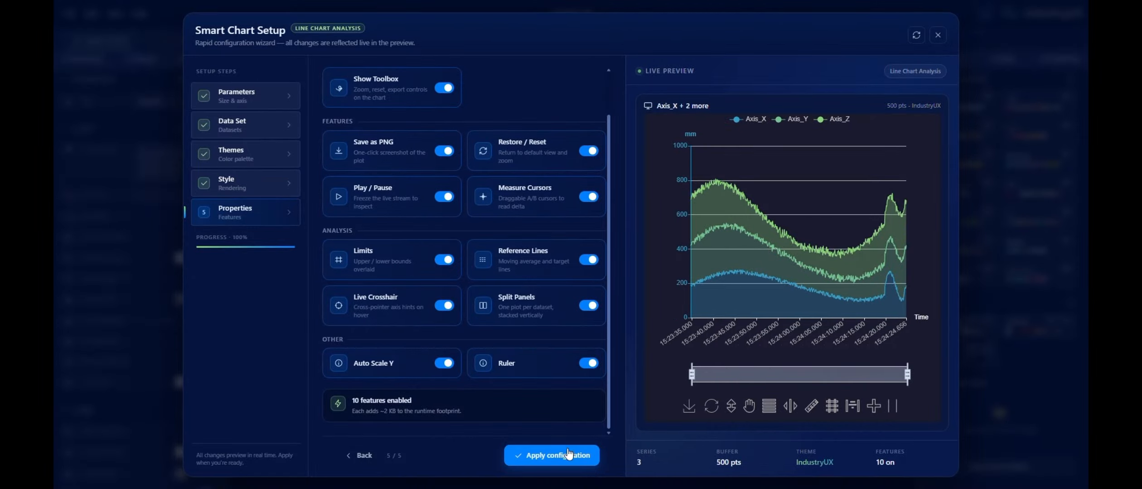
left_click(570, 454)
Step: Start the simulator in Cyclic mode with the sine pattern, 10 % noise and 100 ms PLC input
scroll(551, 281, "up", 3)
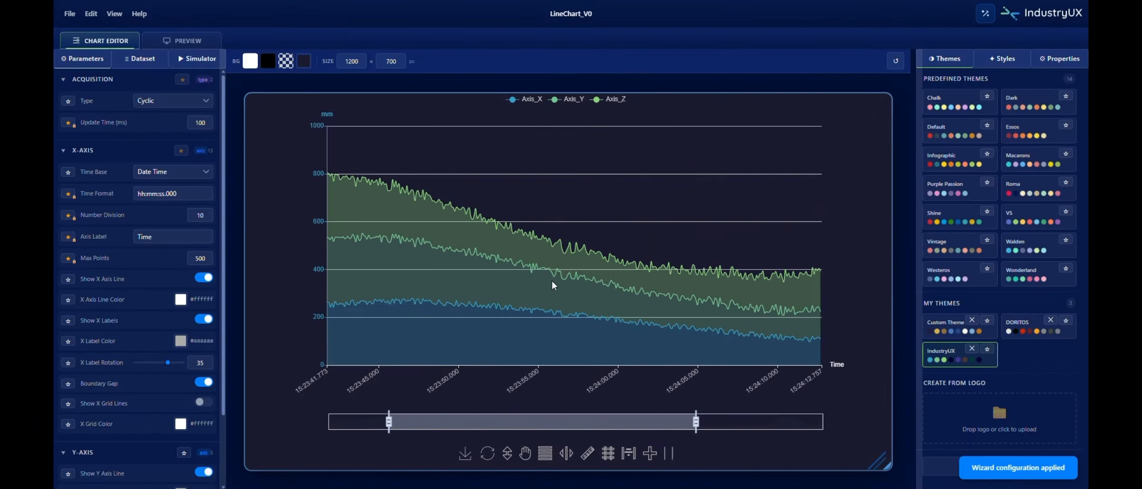
scroll(570, 285, "down", 3)
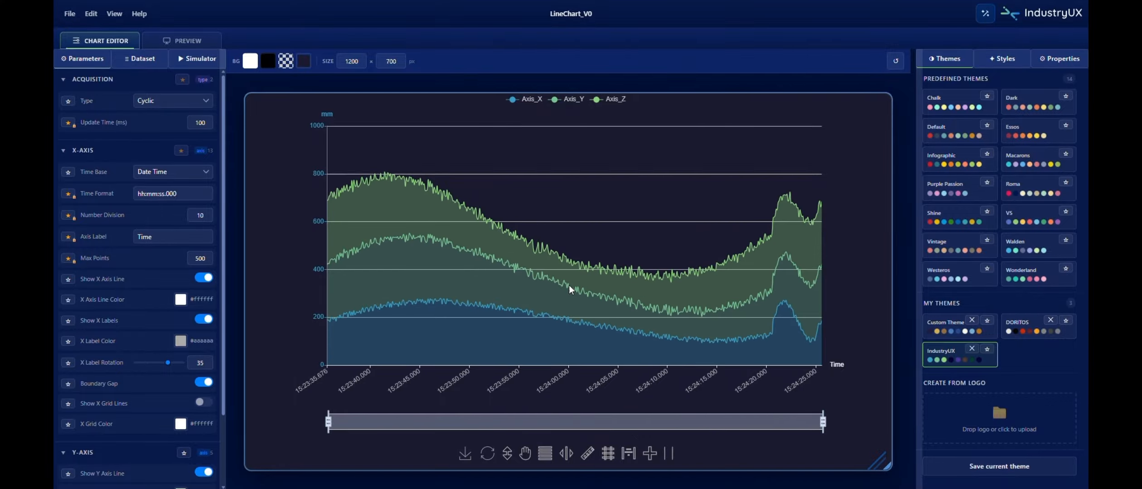
left_click(188, 63)
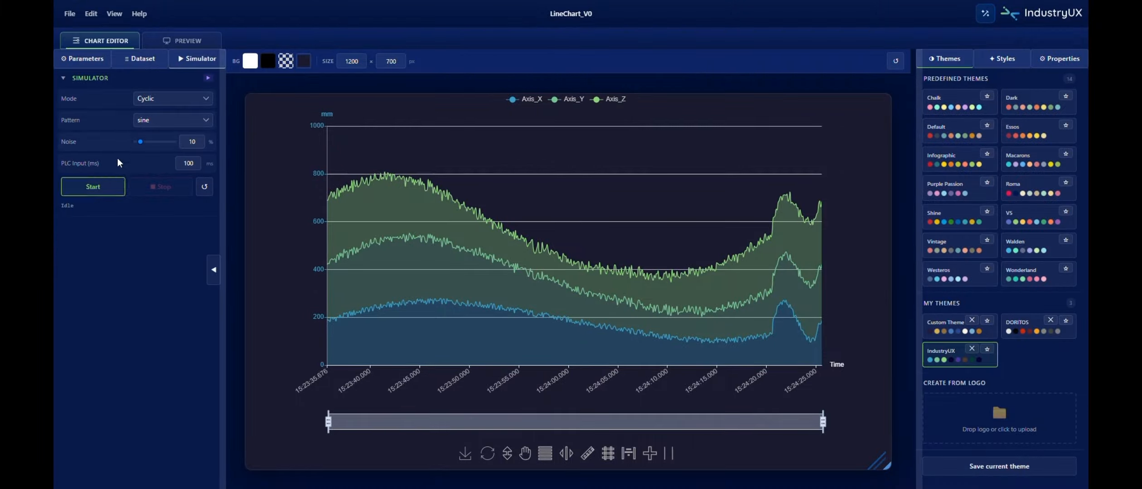
left_click(105, 190)
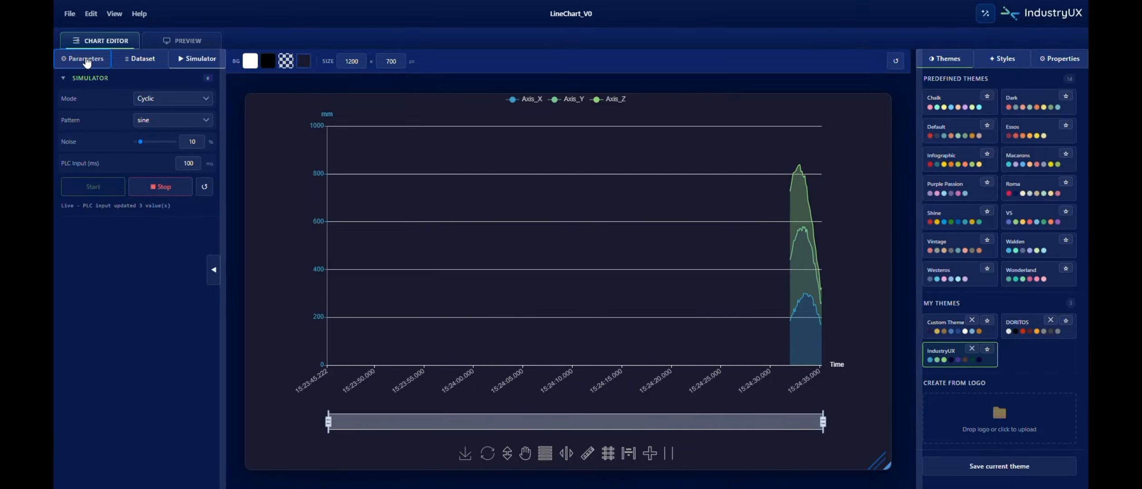
Step: Review the label, color, process value, axis range and unit settings of the three datasets
left_click(86, 60)
left_click(139, 58)
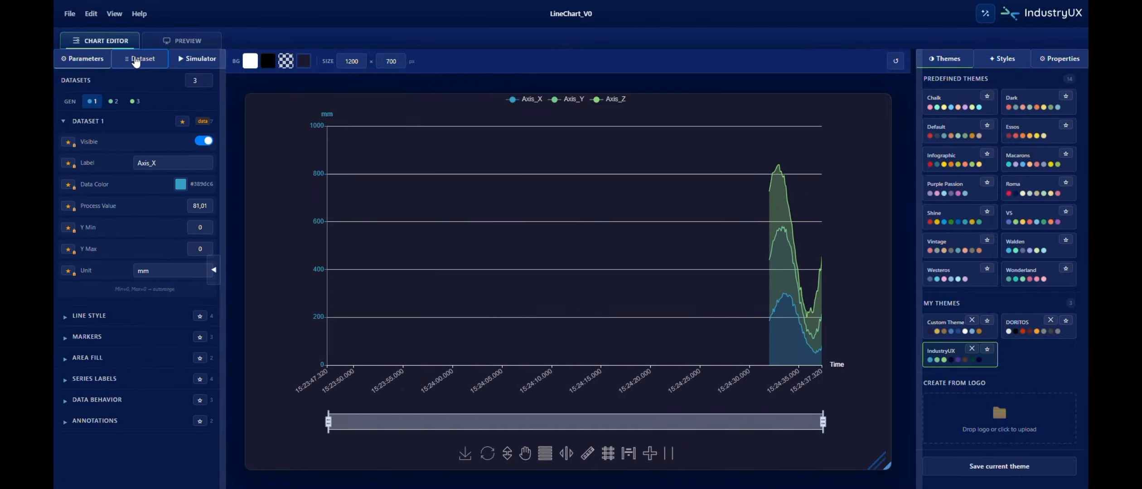
left_click(114, 107)
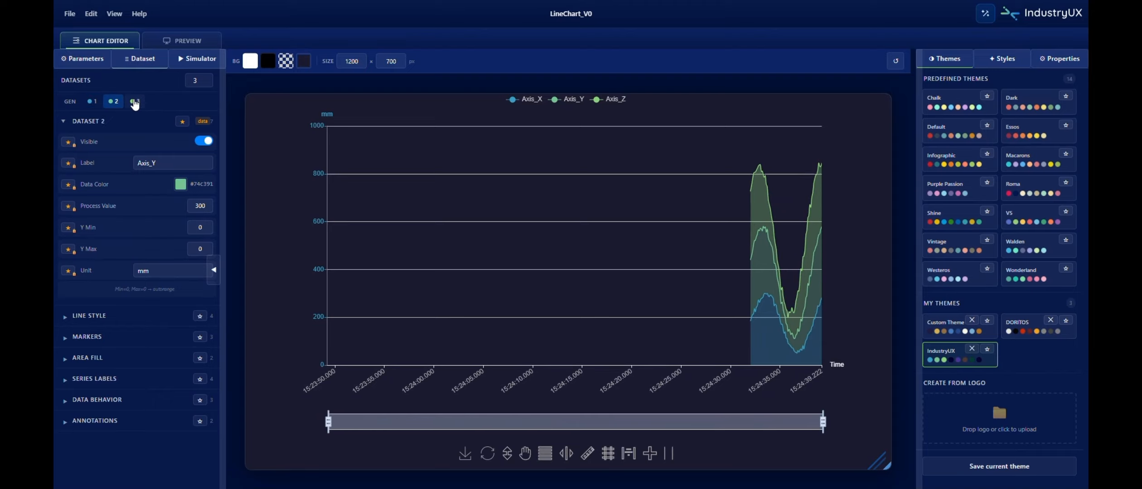
left_click(135, 104)
left_click(92, 101)
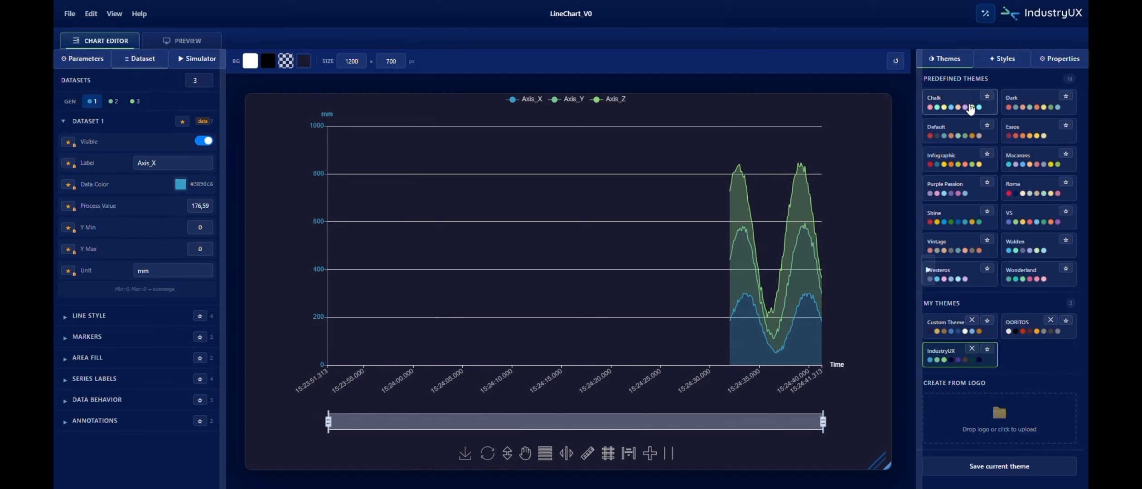
Step: Apply the predefined Classic style to the chart, widening the style previews while choosing
left_click(999, 63)
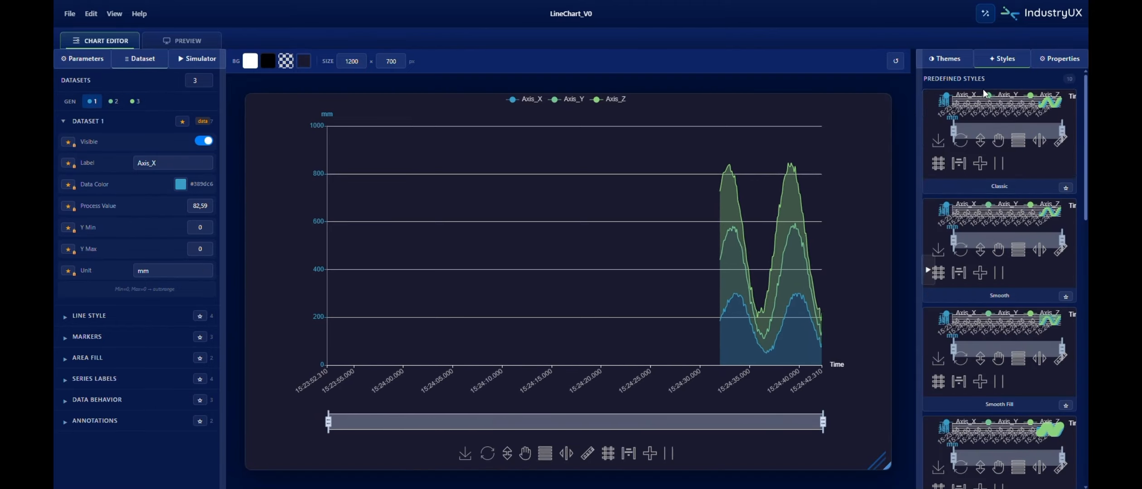
left_click_drag(913, 120, 796, 120)
left_click(924, 125)
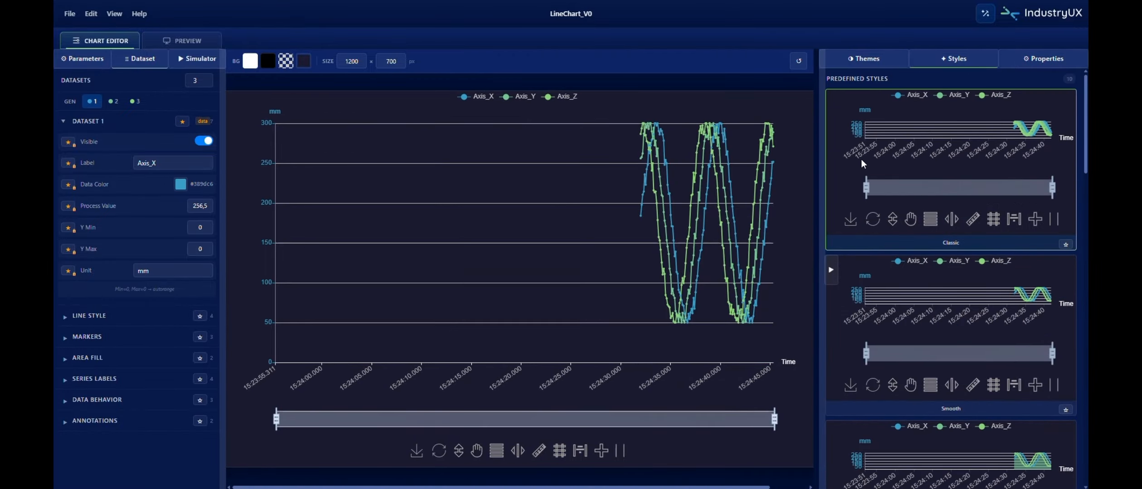
left_click_drag(827, 192, 925, 195)
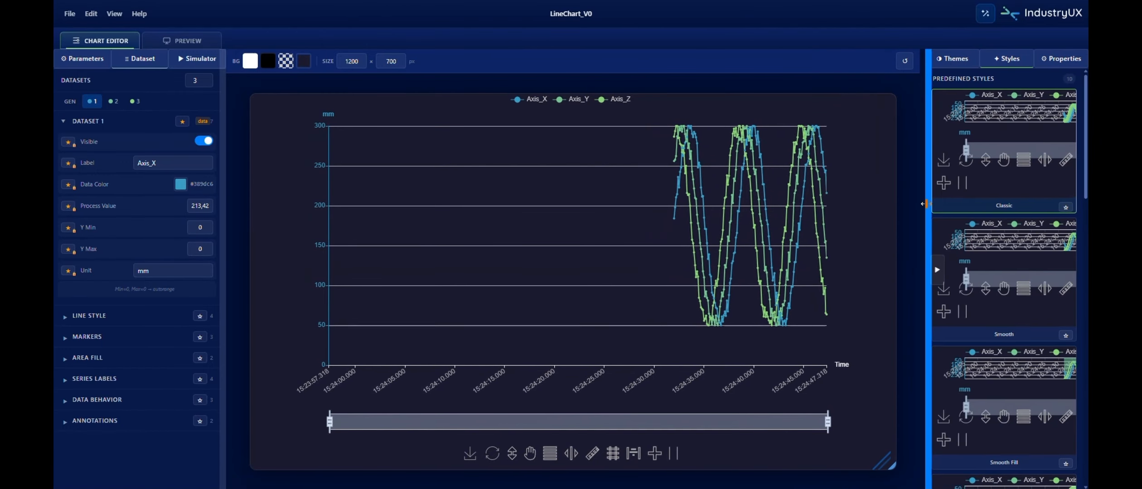
Step: Examine the live curves in a narrower time window moved to the newest data, and restore the full view
scroll(695, 253, "up", 4)
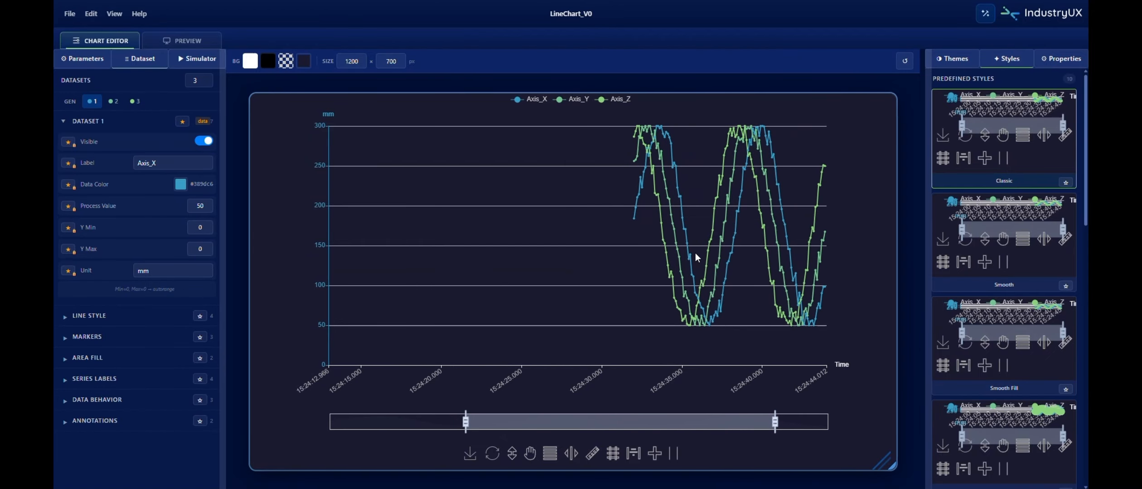
left_click_drag(635, 422, 688, 421)
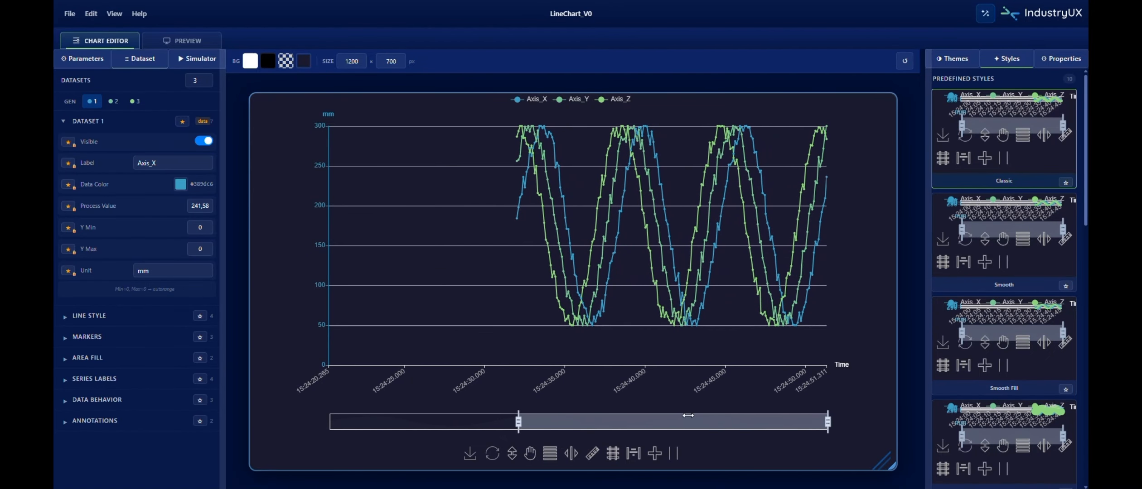
scroll(309, 317, "down", 2)
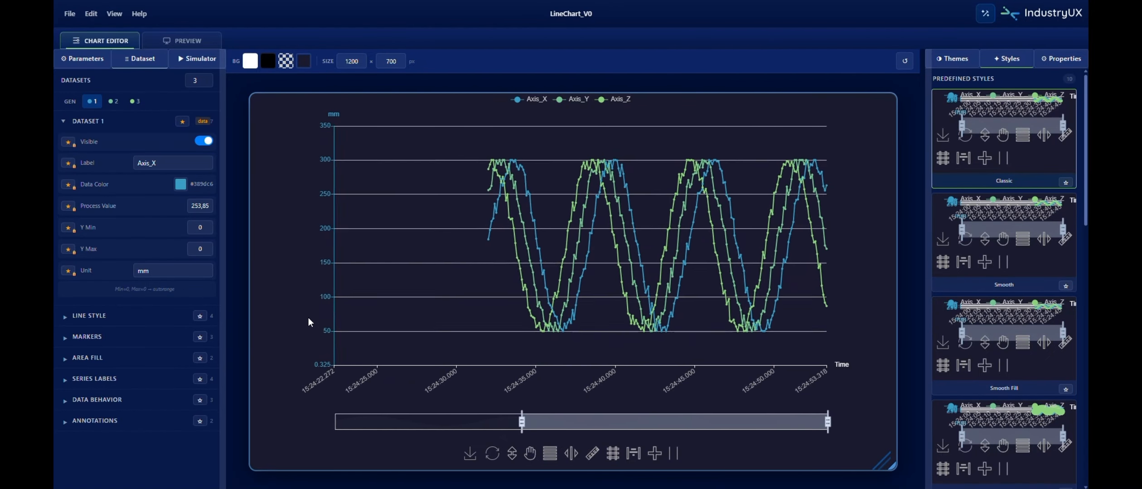
left_click(494, 456)
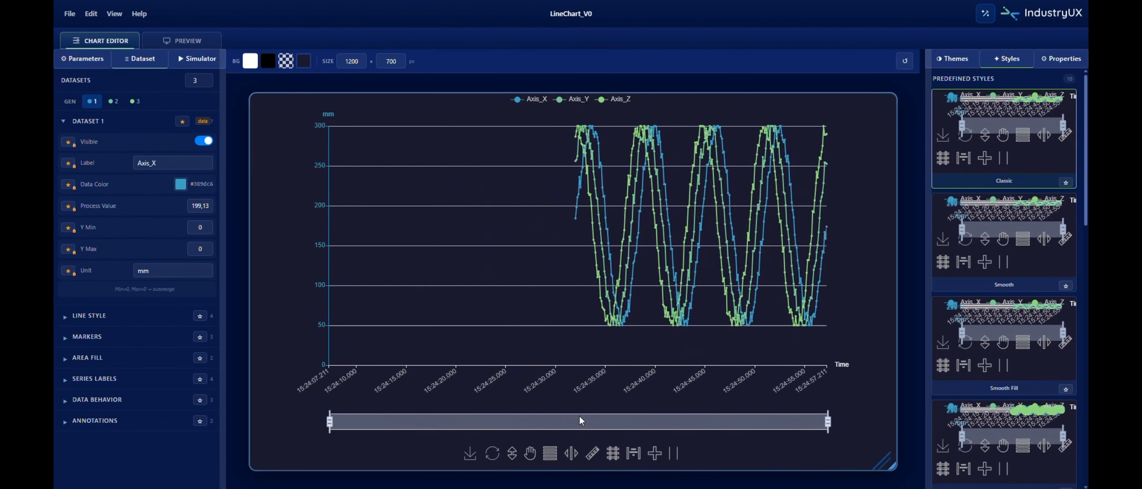
Step: Pause the live stream and narrow the chart's visible time range to about 4 seconds of recent data
left_click(674, 454)
scroll(674, 324, "up", 5)
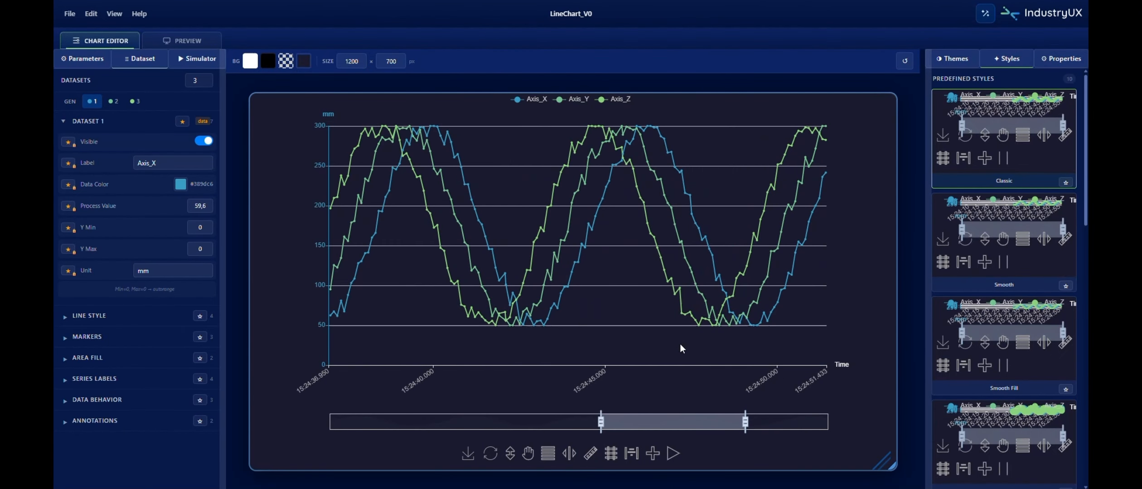
left_click_drag(609, 417, 684, 421)
scroll(755, 292, "up", 4)
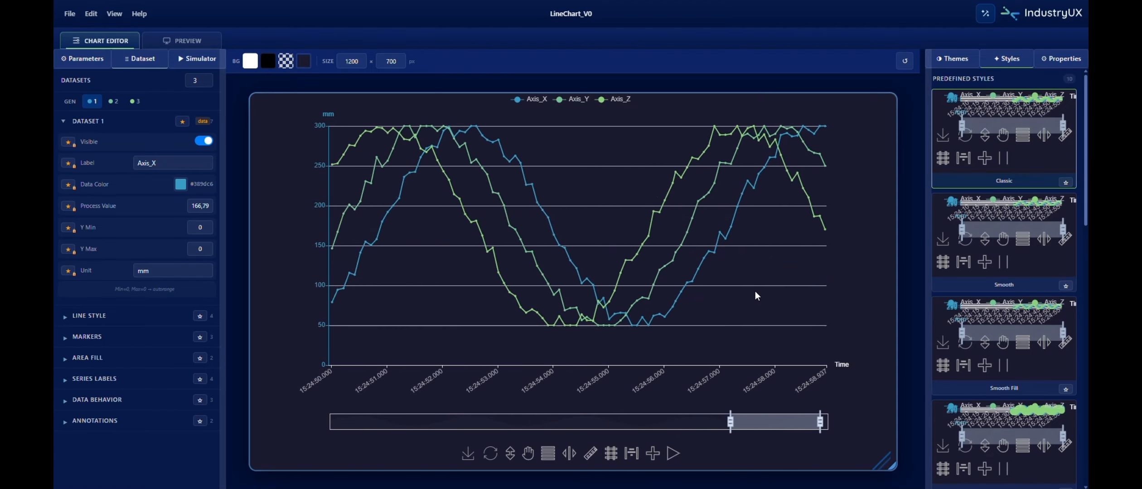
scroll(811, 381, "up", 2)
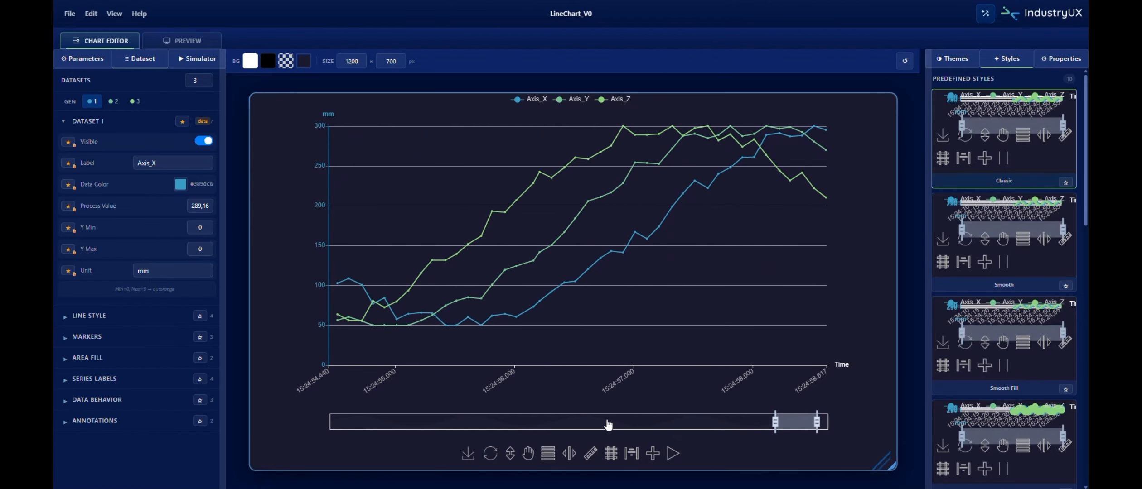
Step: Inspect the paused curves' values at several times with the ruler, and restore the full view with the stream running
left_click(652, 453)
left_click(591, 455)
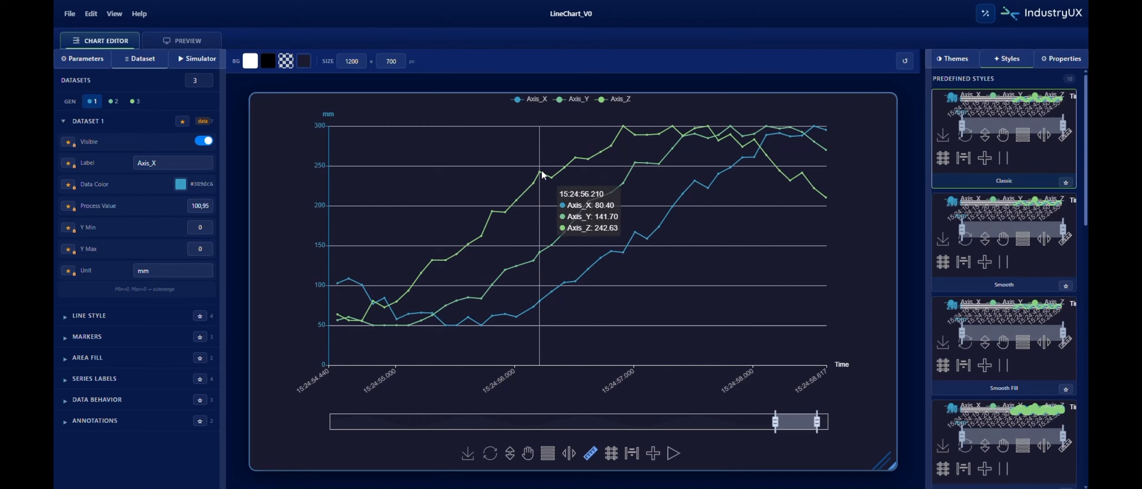
left_click_drag(539, 169, 622, 253)
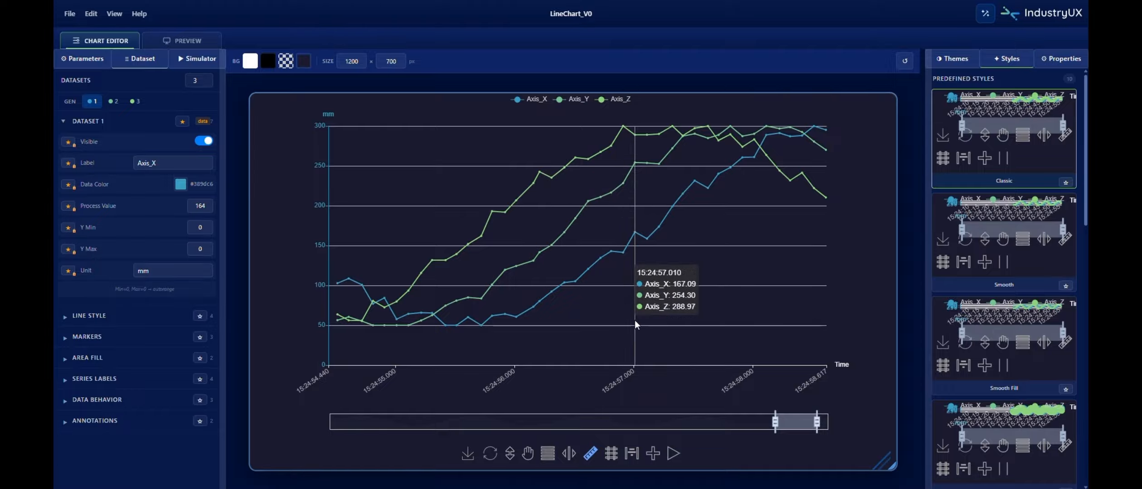
left_click(496, 457)
left_click(673, 453)
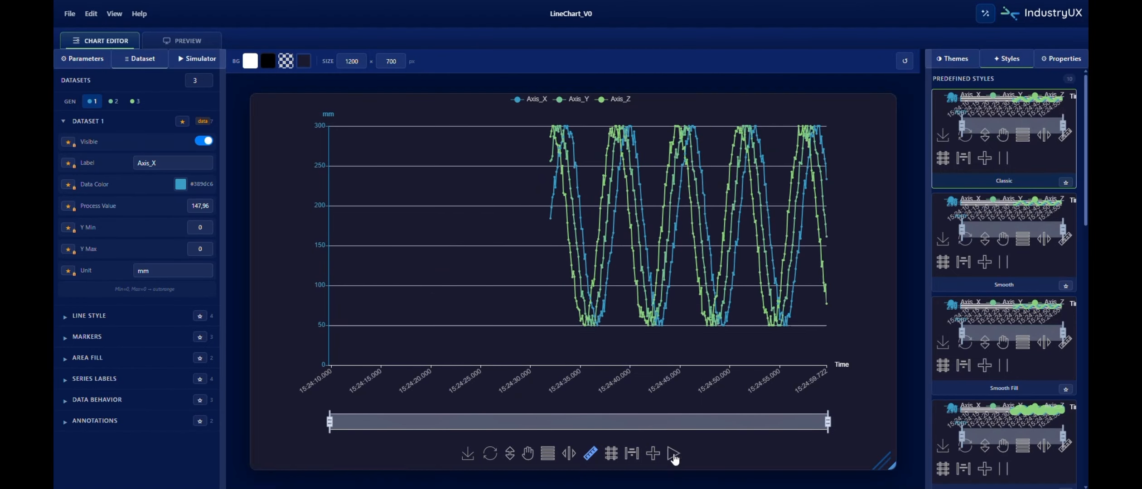
Step: Show the measurement cursors and, with the stream paused, move the second cursor to span about 23 seconds
left_click(571, 453)
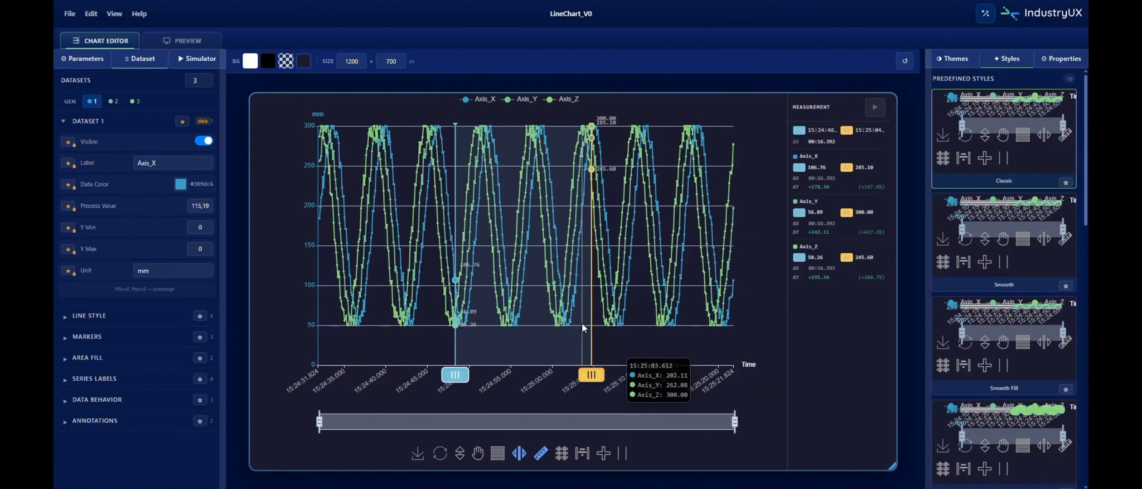
left_click(622, 457)
left_click_drag(592, 375, 647, 374)
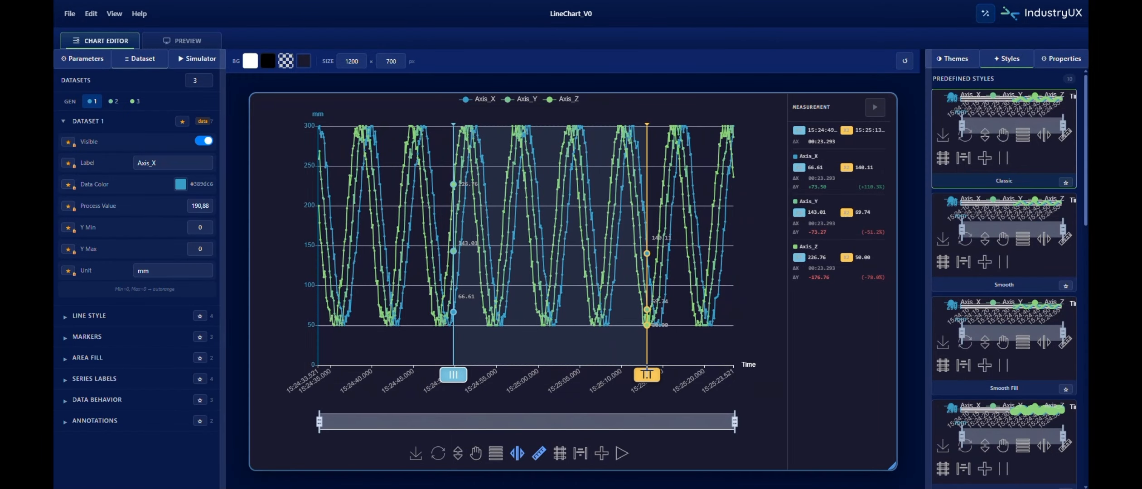
Step: Move the first measurement cursor so the cursors span about 18.6 seconds, and inspect Axis_X alone before showing all three curves again
left_click_drag(453, 372, 493, 371)
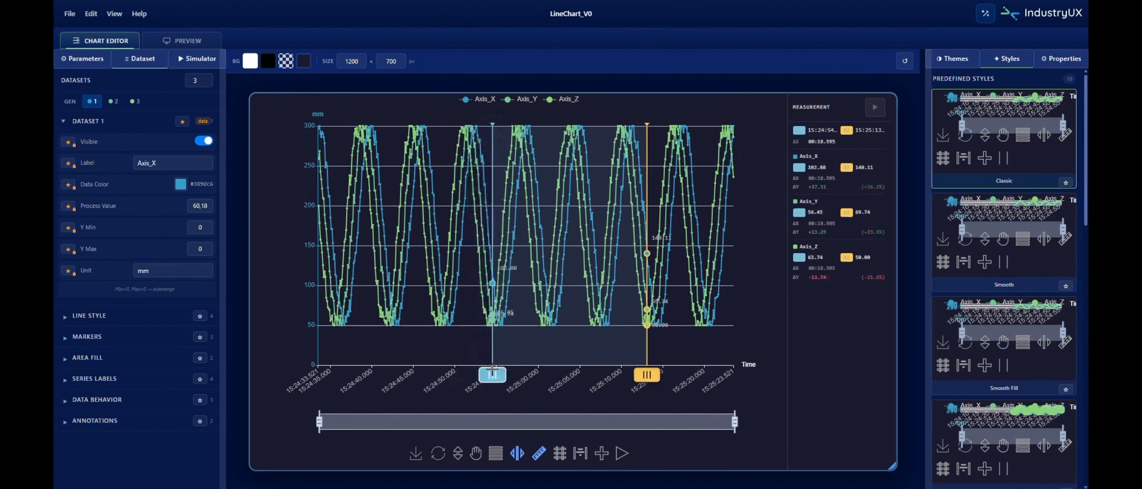
left_click(564, 102)
left_click(522, 104)
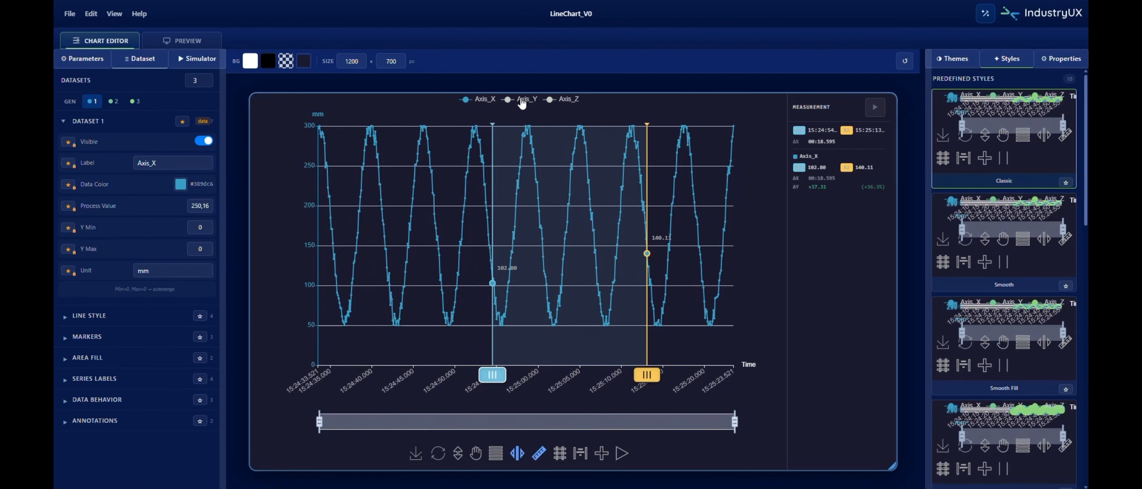
left_click(522, 102)
left_click(564, 100)
Step: Hide the measurement cursors with the stream running, and briefly view the limit lines and bands over the curves
left_click(623, 454)
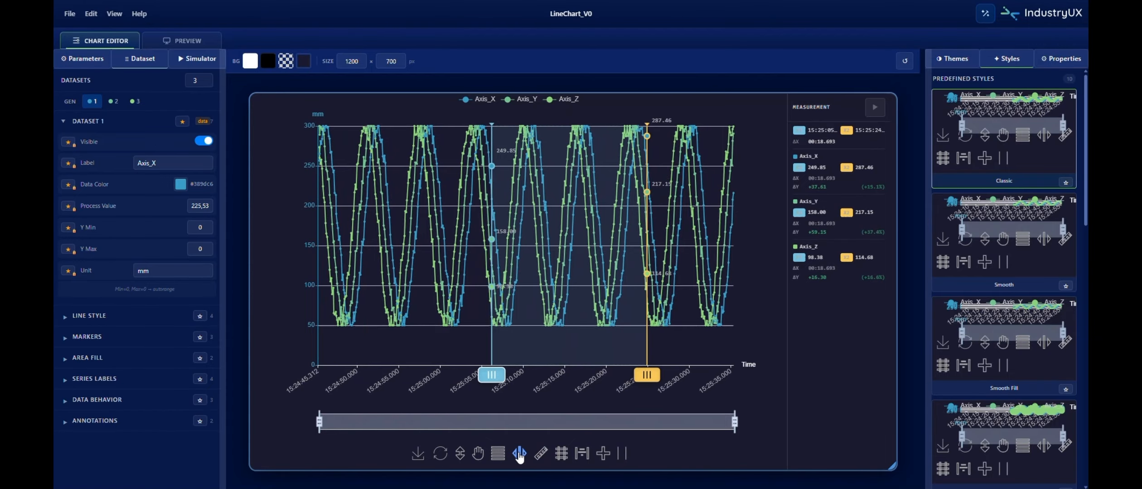
left_click(519, 456)
left_click(615, 456)
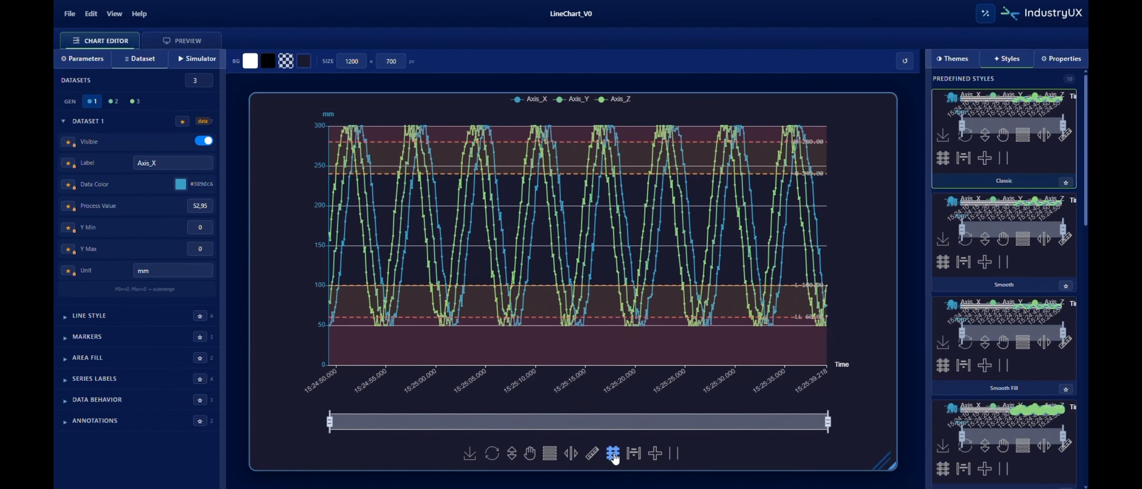
left_click(614, 455)
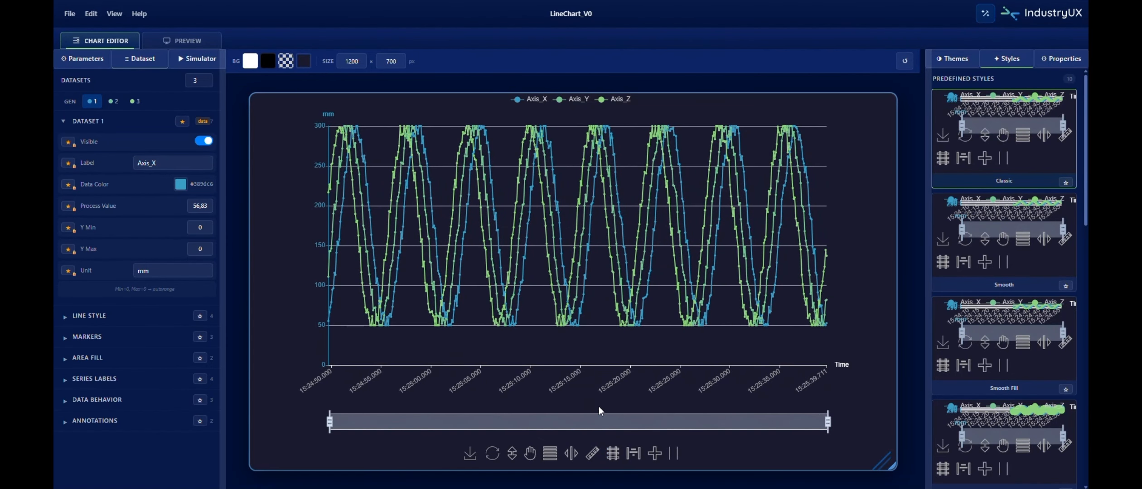
Step: Pause the live stream and review the Dataset 1 properties in the component preview
left_click(672, 455)
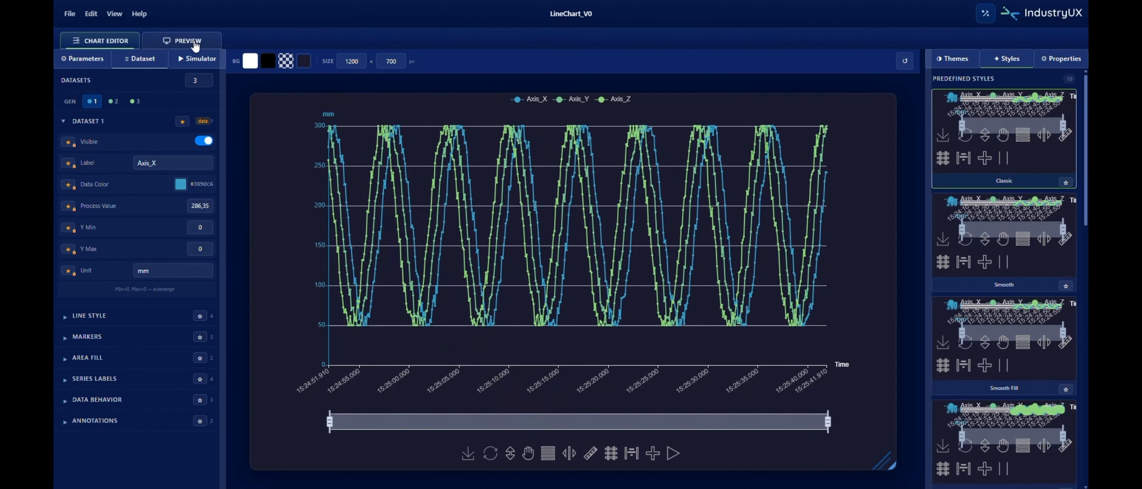
left_click(195, 43)
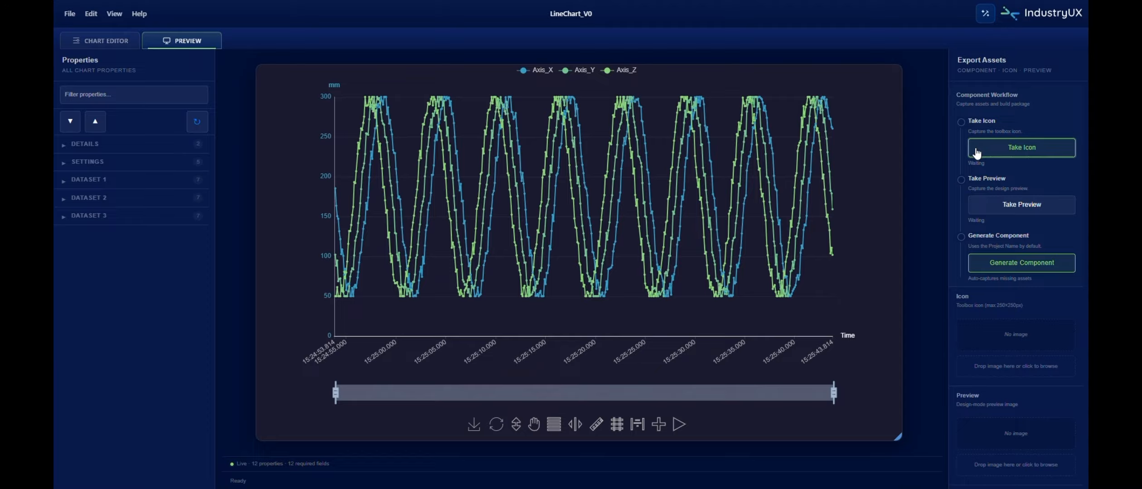
left_click(63, 162)
left_click(62, 167)
left_click(63, 186)
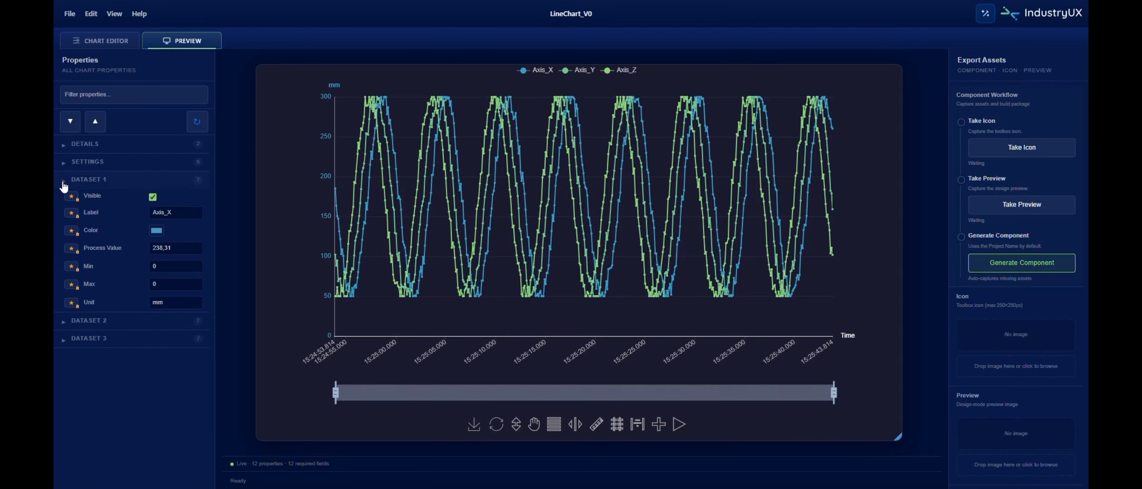
left_click(64, 186)
Step: Capture the component's toolbox icon and design preview image, and generate the LineChart_V0 component package
left_click(1022, 148)
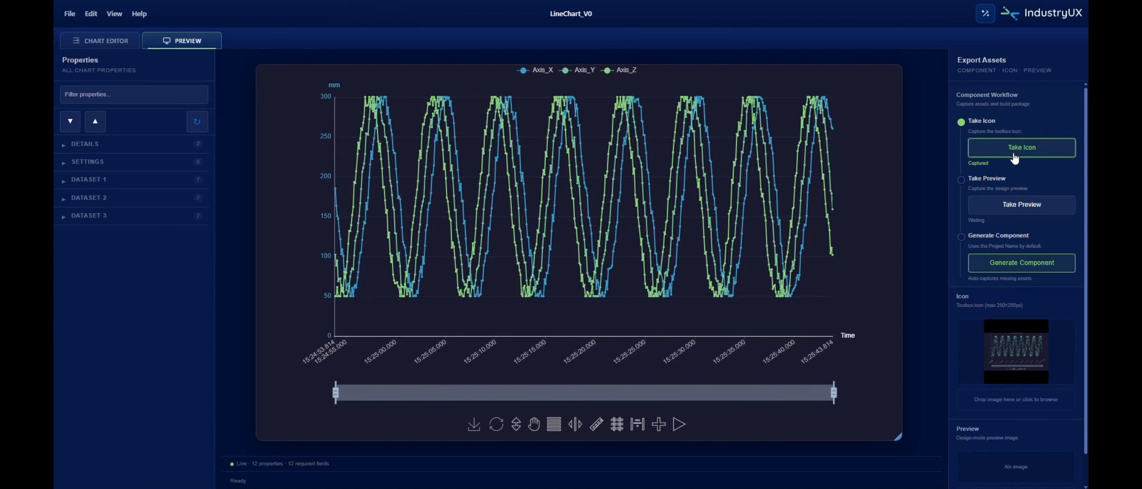
left_click(1022, 205)
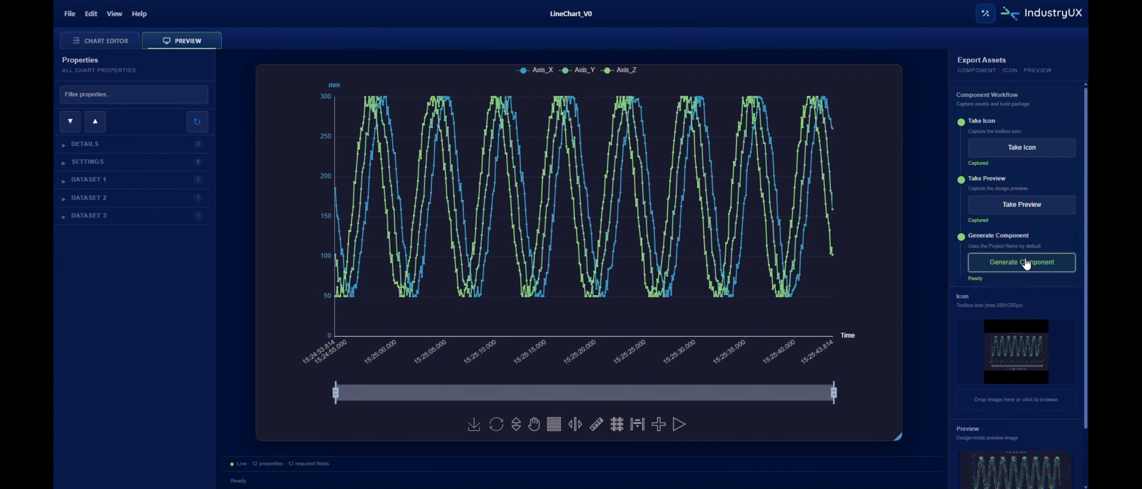
left_click(1025, 263)
left_click(713, 295)
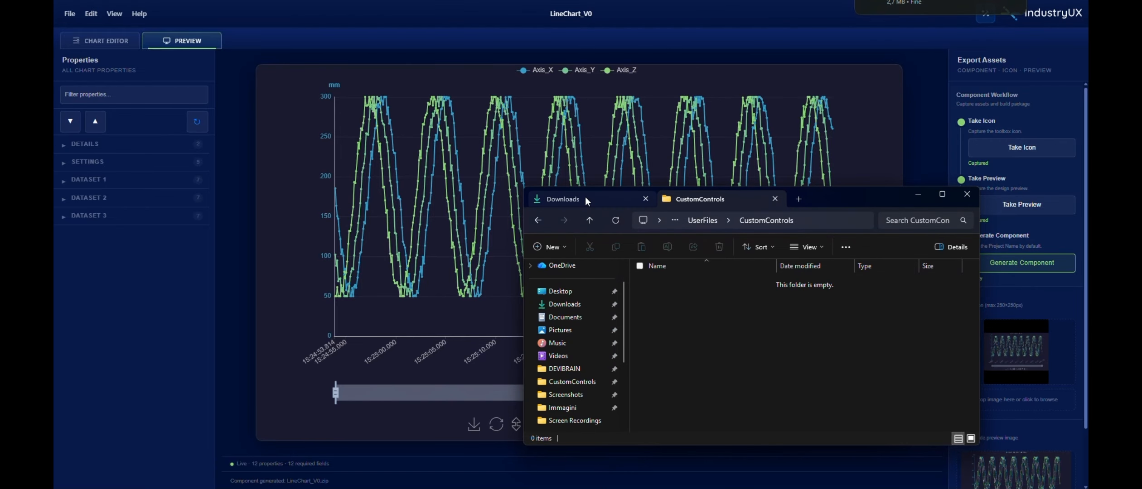
Step: Extract the downloaded LineChart_V0 archive into its own folder and copy the component archive inside it to the CustomControls folder
left_click(585, 197)
left_click(663, 296)
right_click(663, 297)
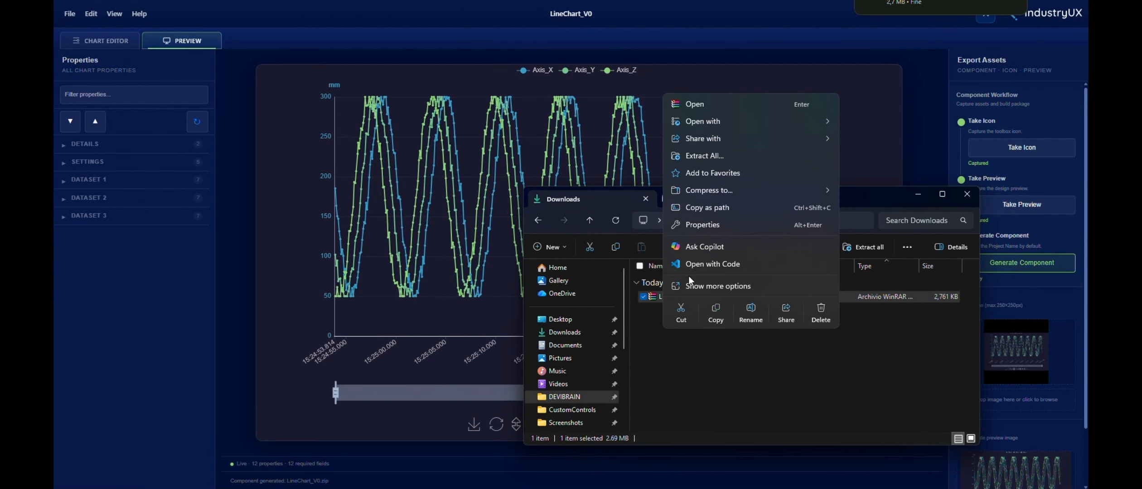
left_click(692, 279)
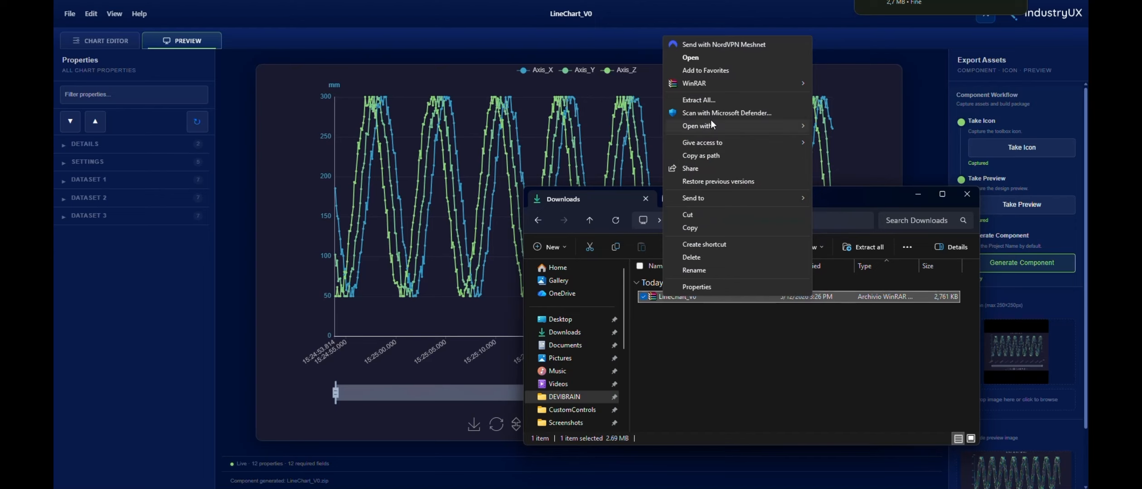
mouse_move(768, 85)
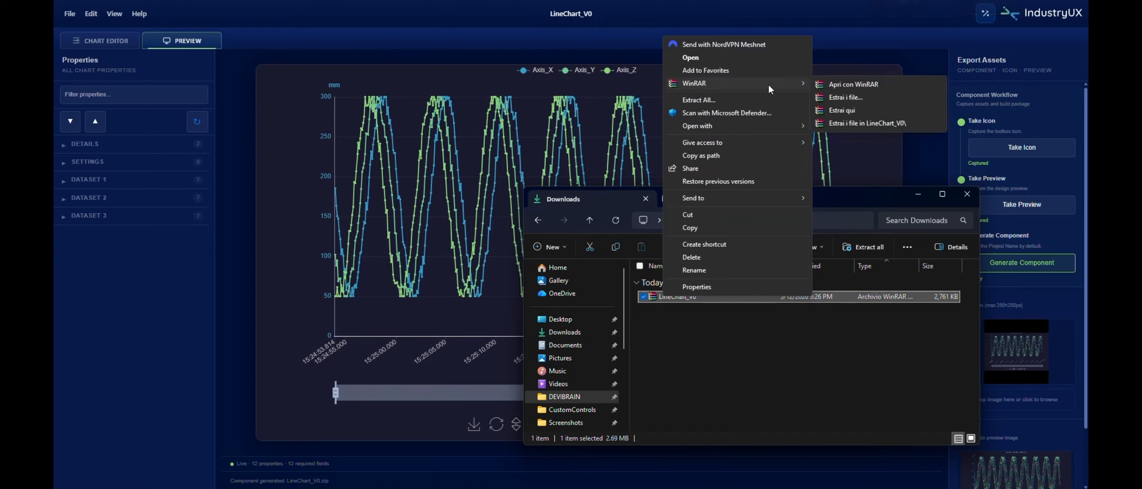
left_click(849, 124)
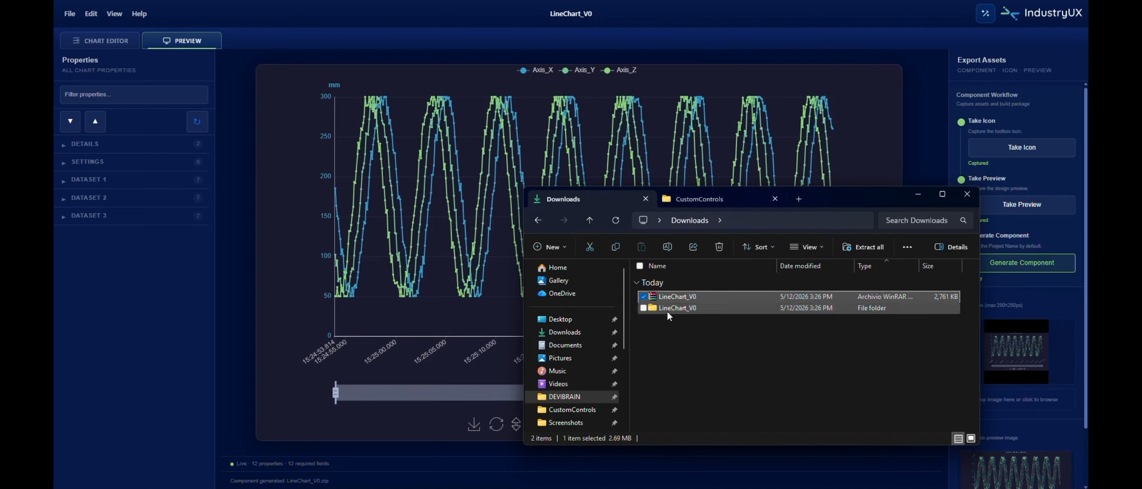
double_click(669, 308)
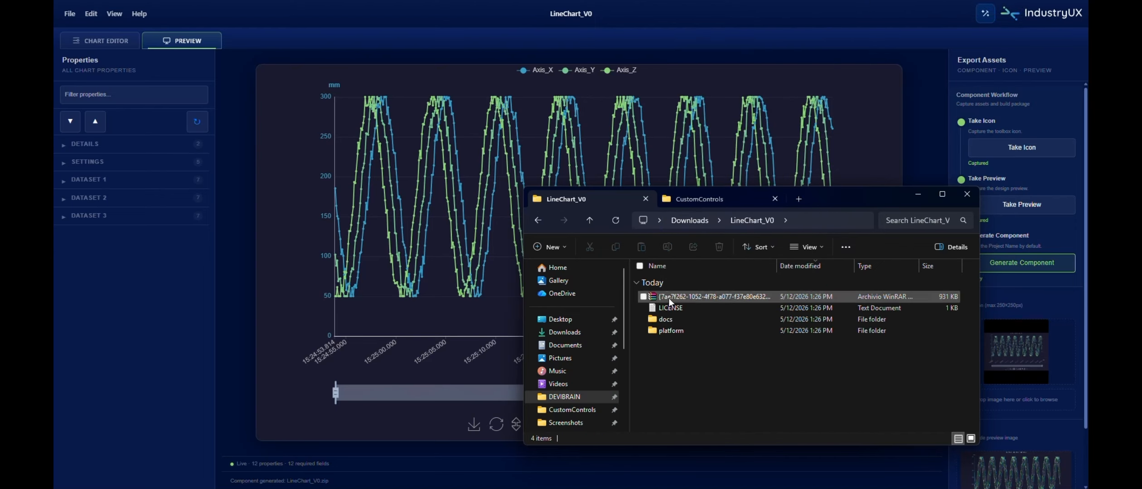
left_click(696, 202)
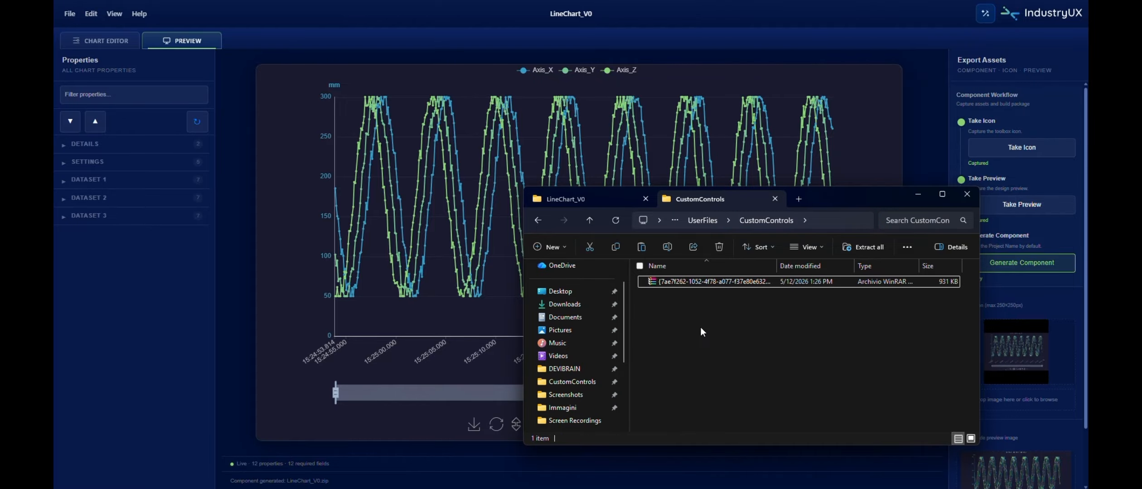
Step: Switch to TIA Portal, refresh the custom controls list, and place the new line chart control on the 200-LineChart screen
left_click(745, 461)
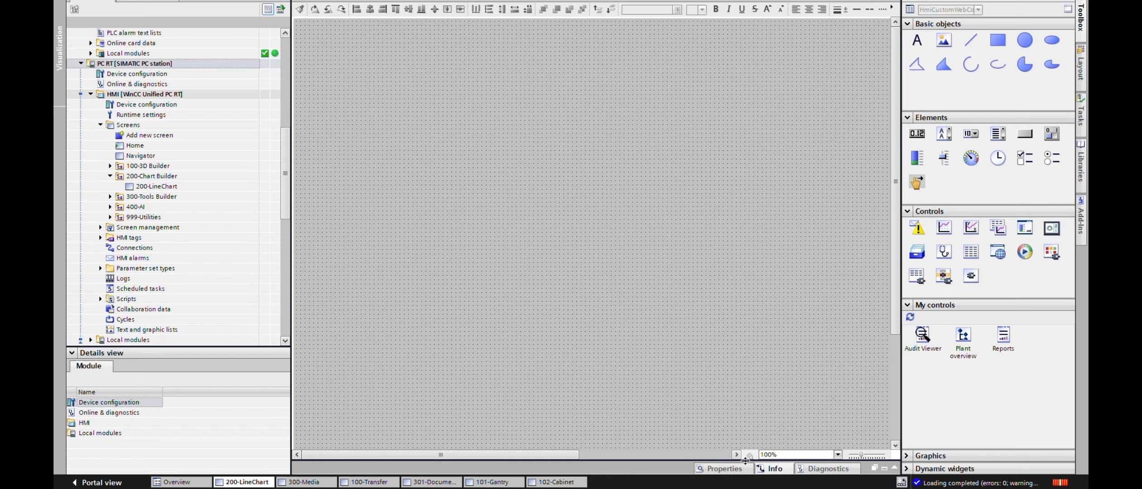
left_click(910, 317)
left_click(603, 301)
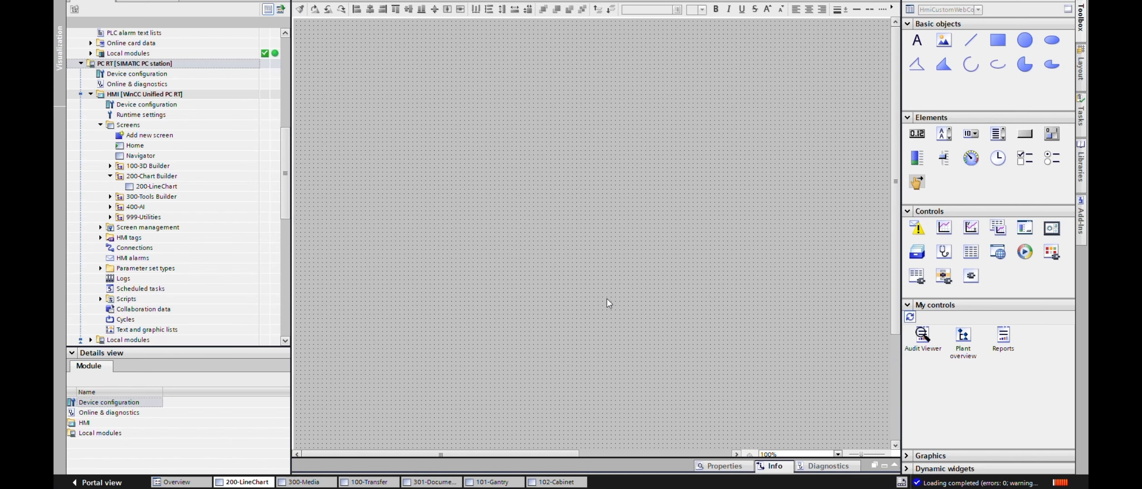
left_click_drag(964, 343, 421, 109)
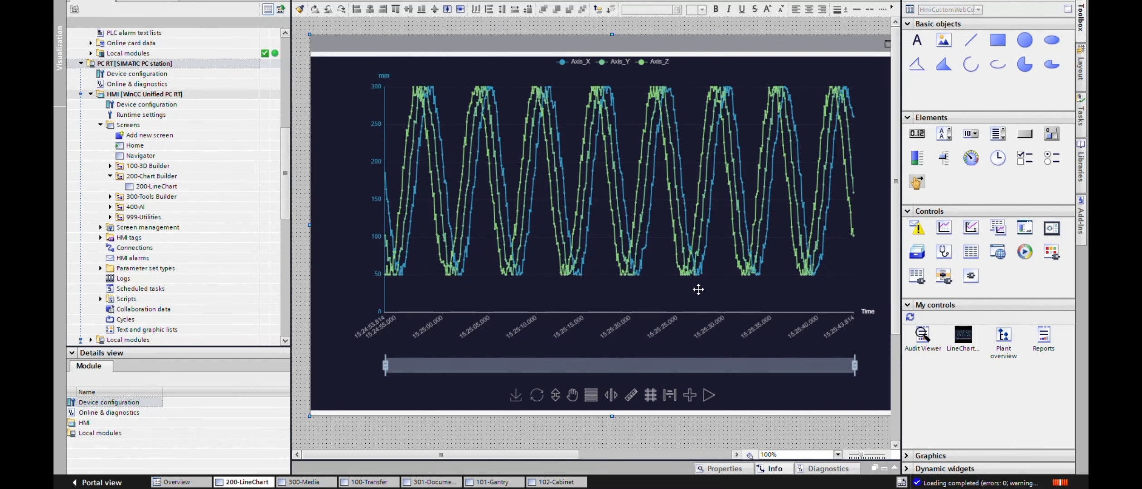
Step: Open the placed line chart's properties and examine its licence, settings, toolbox and trace groups
right_click(548, 235)
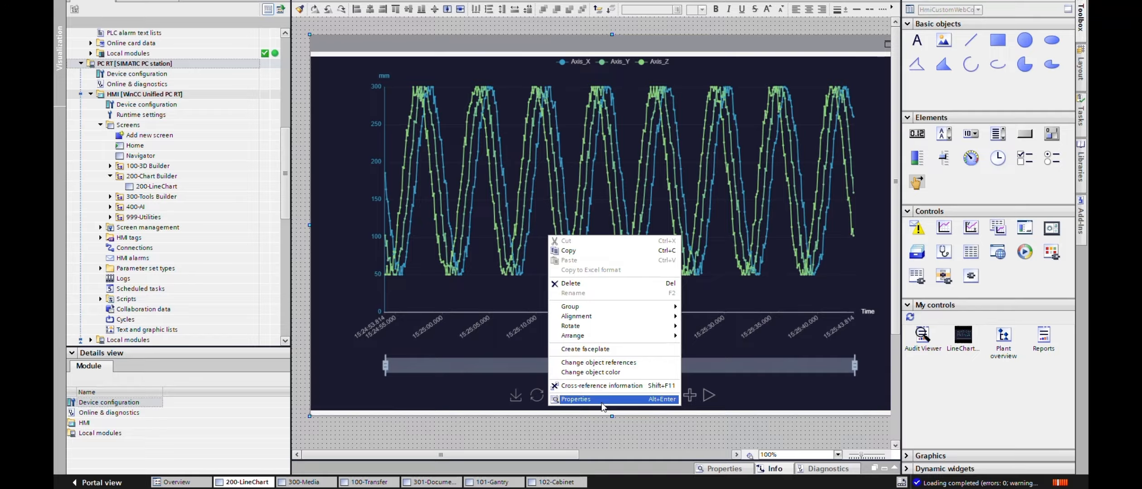
left_click(565, 399)
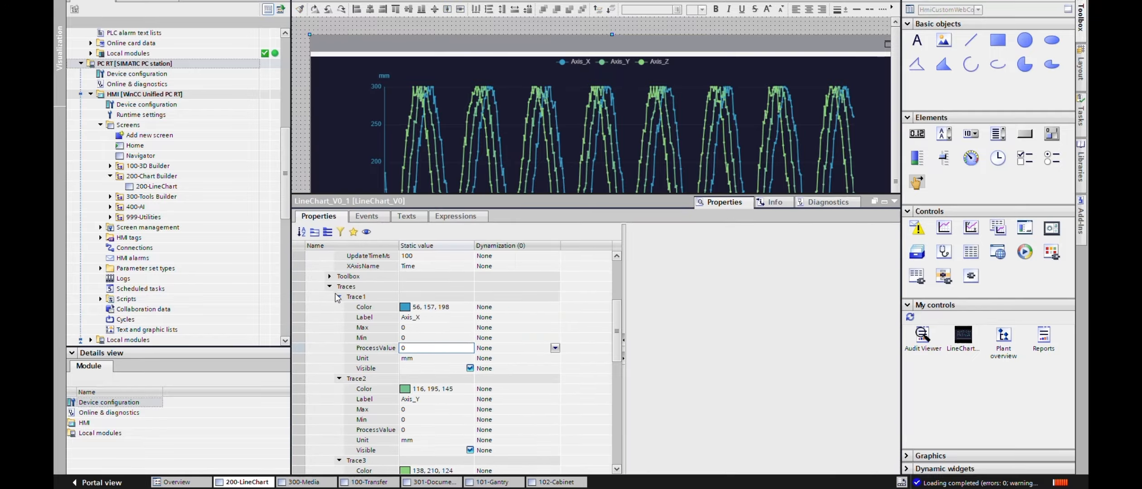
left_click(339, 297)
left_click(339, 307)
left_click(339, 317)
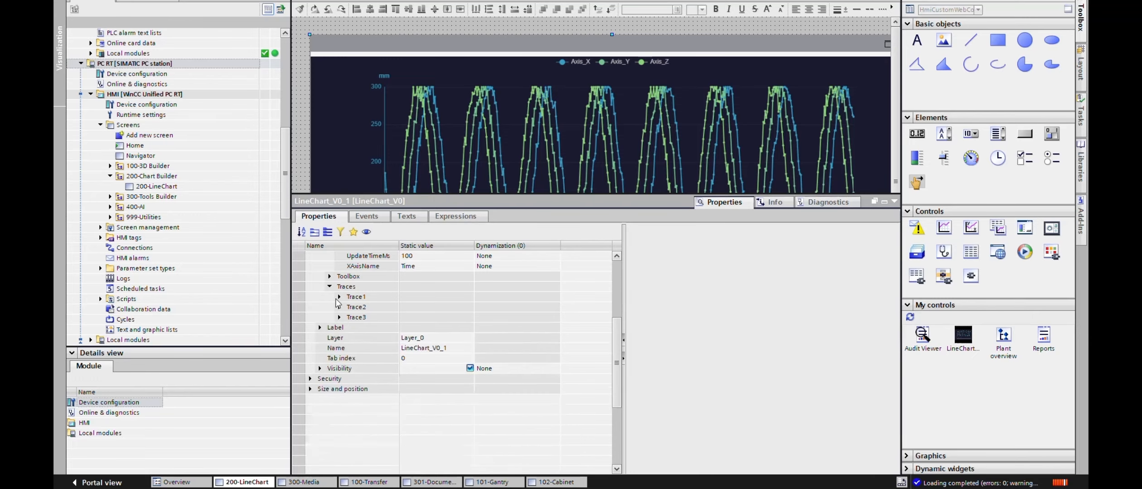
left_click(329, 277)
scroll(344, 290, "up", 2)
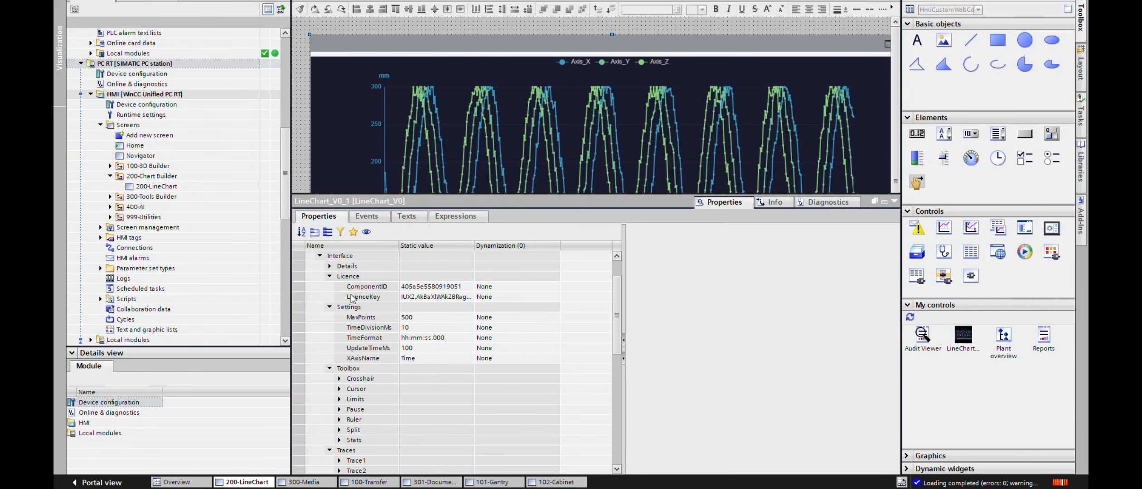
scroll(356, 300, "down", 1)
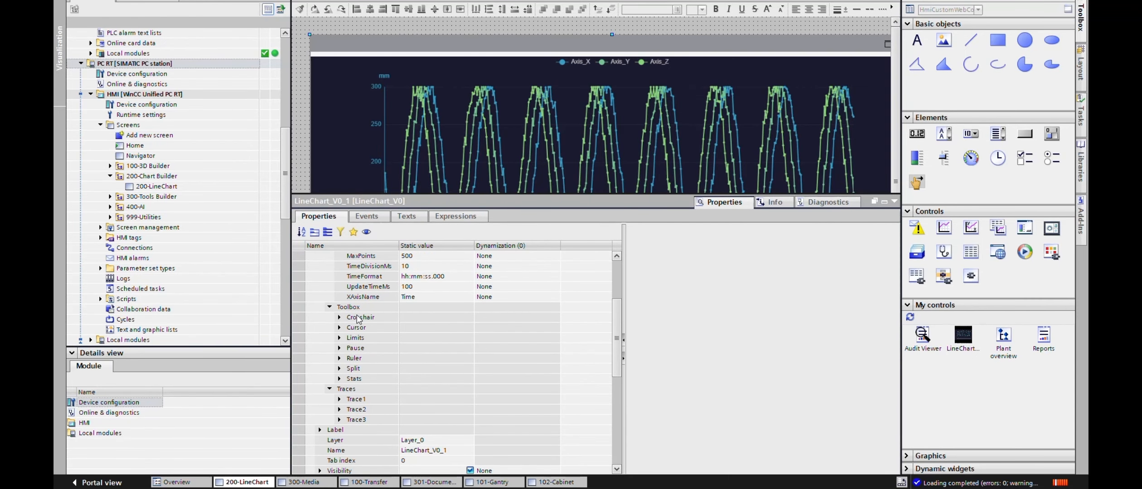
scroll(358, 319, "down", 1)
Step: Expand the property groups of Trace1, Trace2 and Trace3 to show their ProcessValue entries
left_click(340, 369)
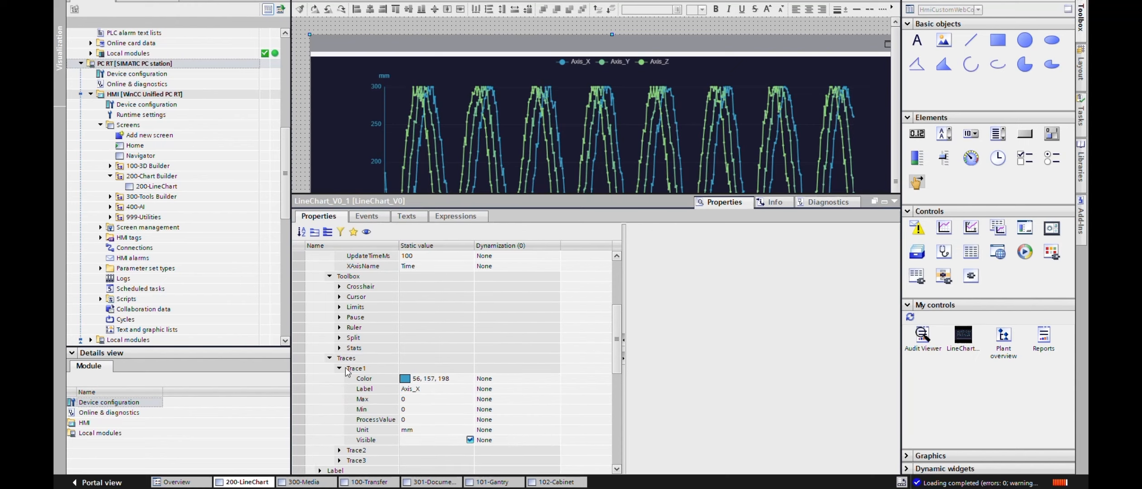
scroll(358, 376, "down", 2)
left_click(339, 390)
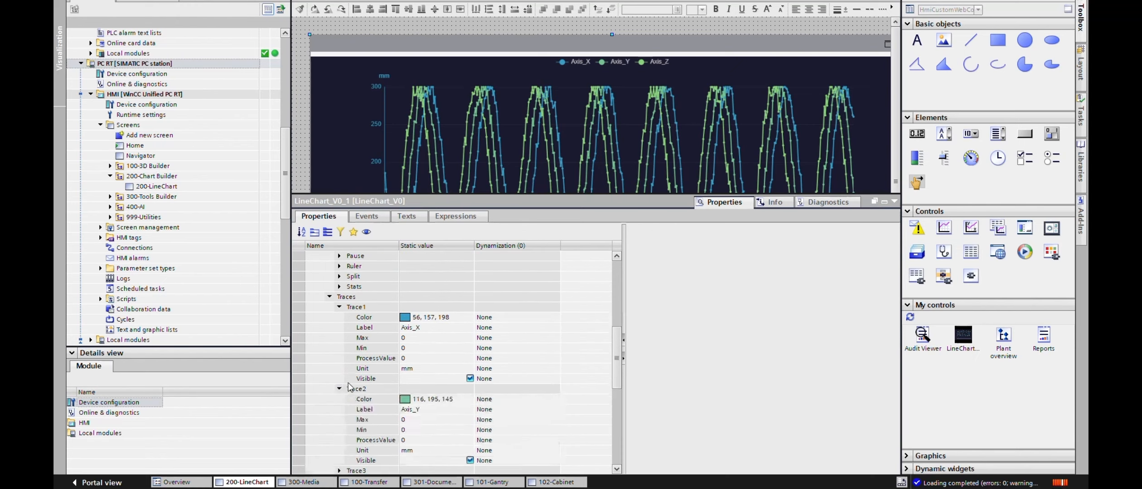
scroll(349, 407, "down", 2)
left_click(339, 410)
scroll(344, 407, "up", 1)
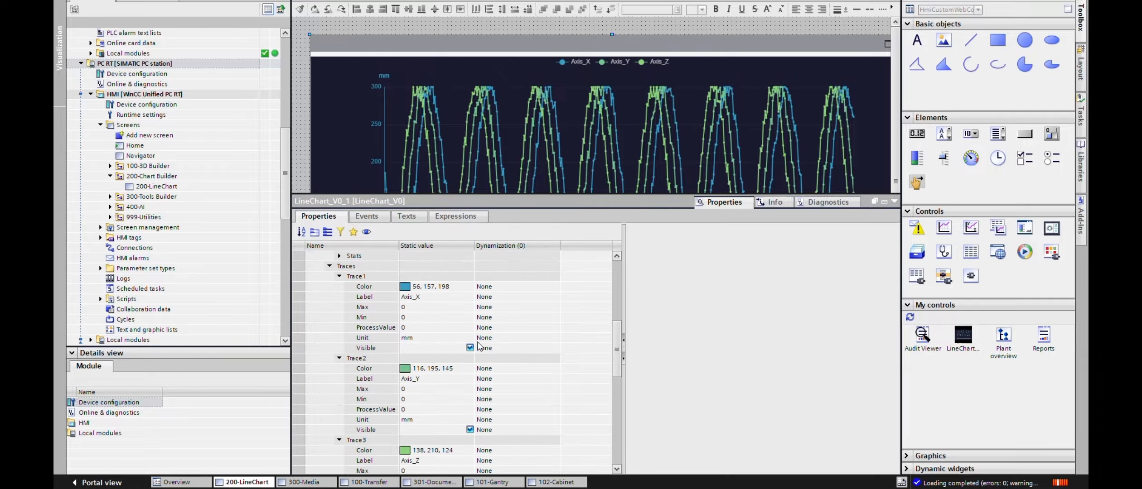
Step: Bind Trace1's ProcessValue to the tag TraceSimulation_Trace{0}_ActualValue and copy the tag name
left_click(494, 330)
left_click(504, 349)
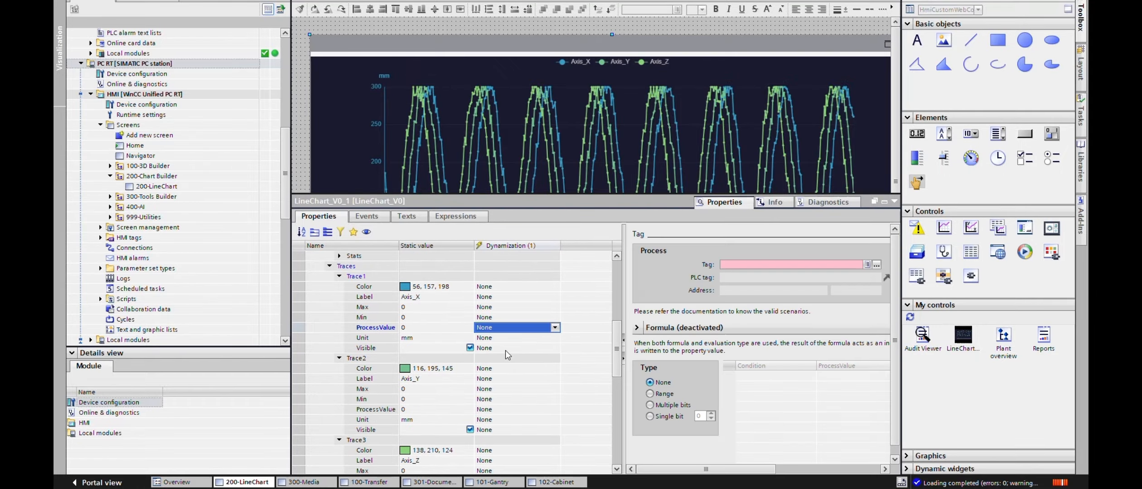
left_click(744, 265)
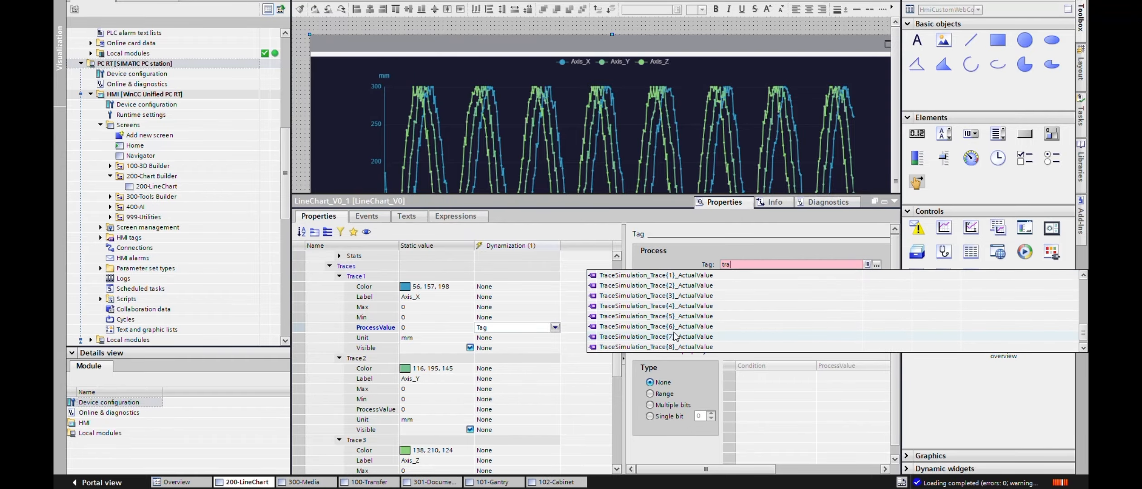
scroll(681, 282, "up", 1)
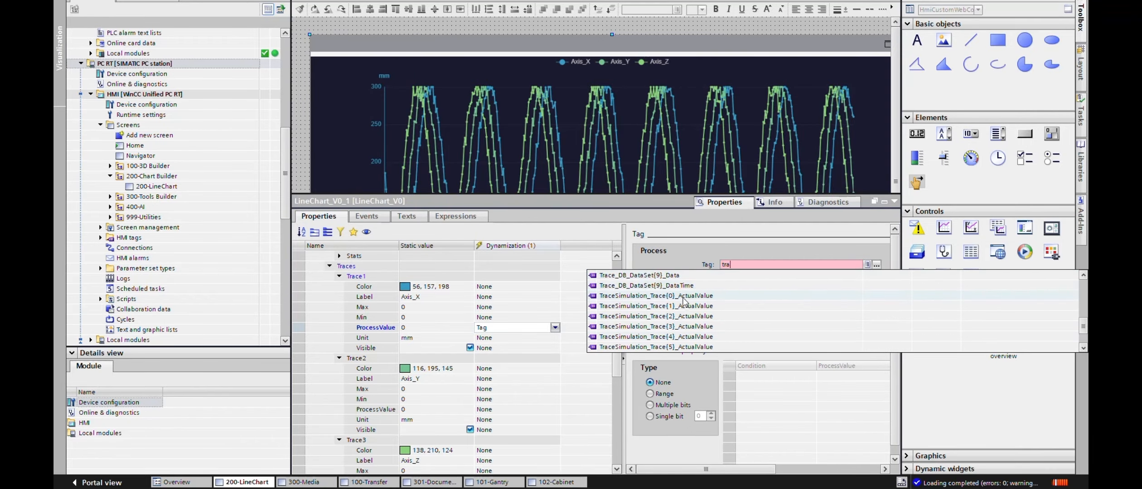
left_click(683, 297)
key("Return")
key("ctrl+c")
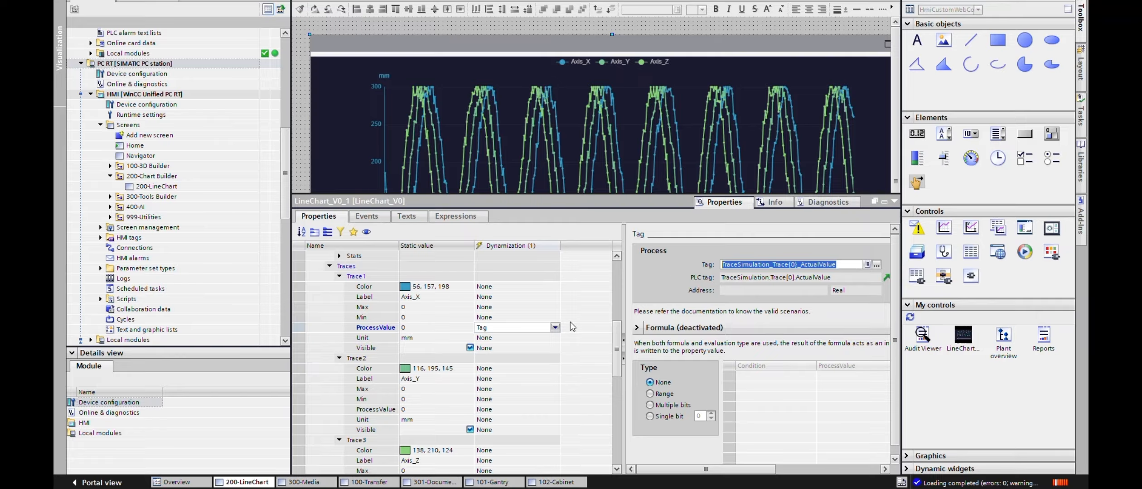
Step: Dynamize Trace2's ProcessValue with the tag TraceSimulation_Trace{1}_ActualValue
left_click(383, 410)
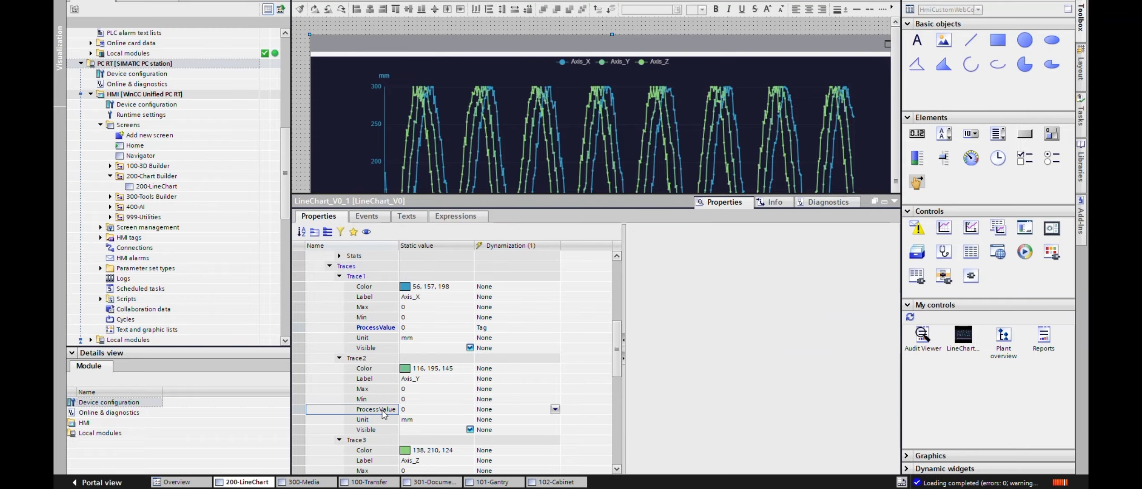
left_click(491, 413)
left_click(493, 430)
left_click(741, 262)
key("ctrl+v")
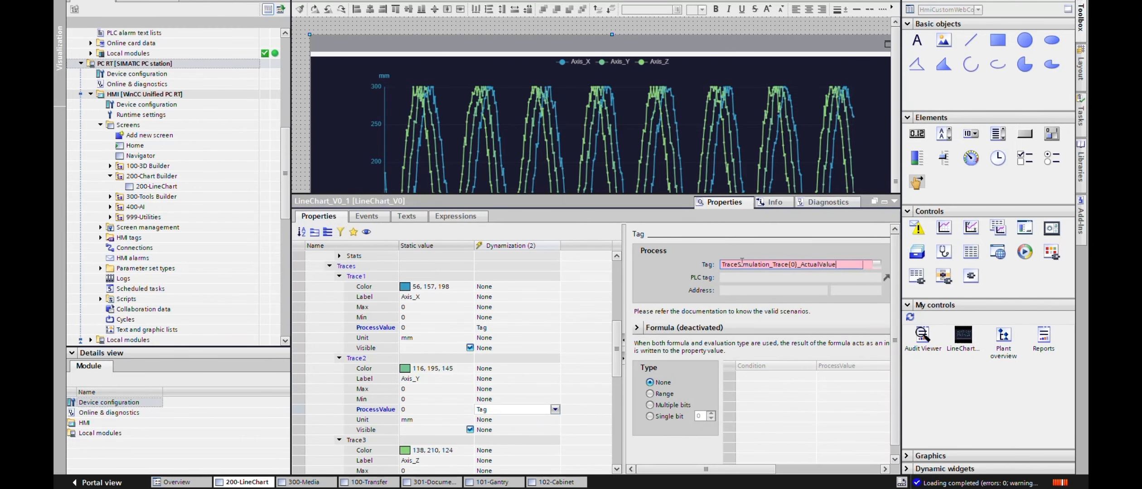
left_click(795, 264)
key("BackSpace")
type("1")
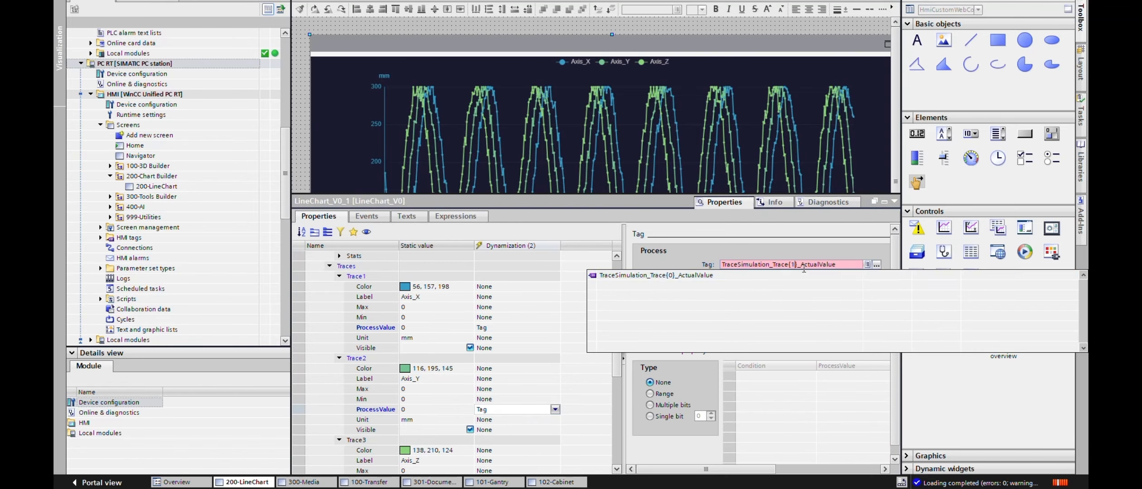
left_click(735, 275)
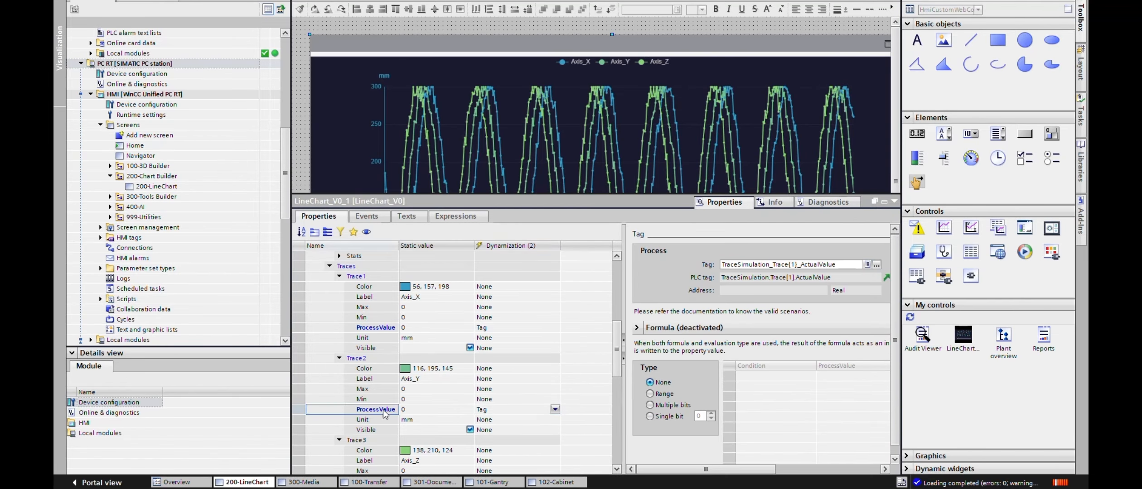
Step: Dynamize Trace3's ProcessValue with the tag TraceSimulation_Trace{2}_ActualValue
scroll(431, 409, "down", 2)
left_click(500, 433)
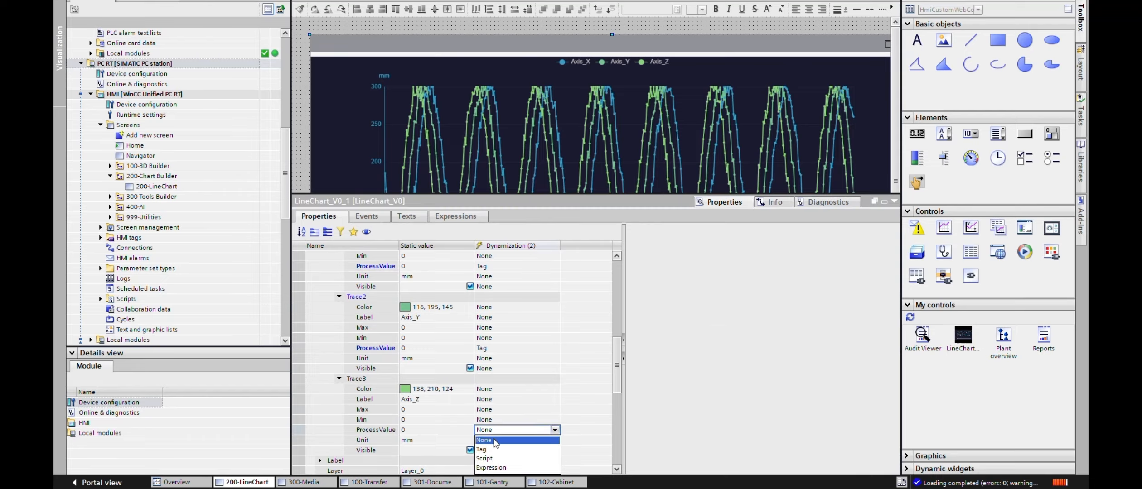
left_click(489, 450)
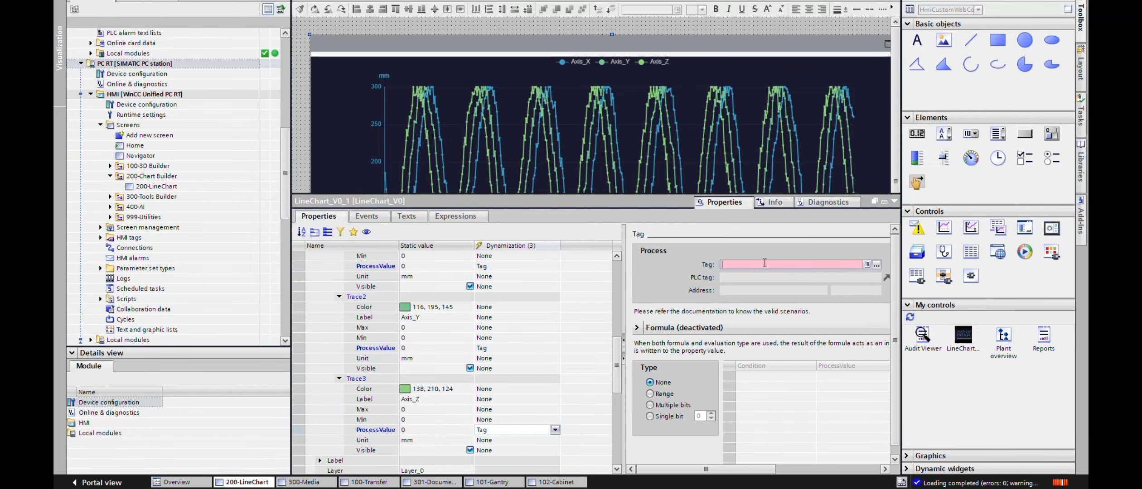
left_click(799, 266)
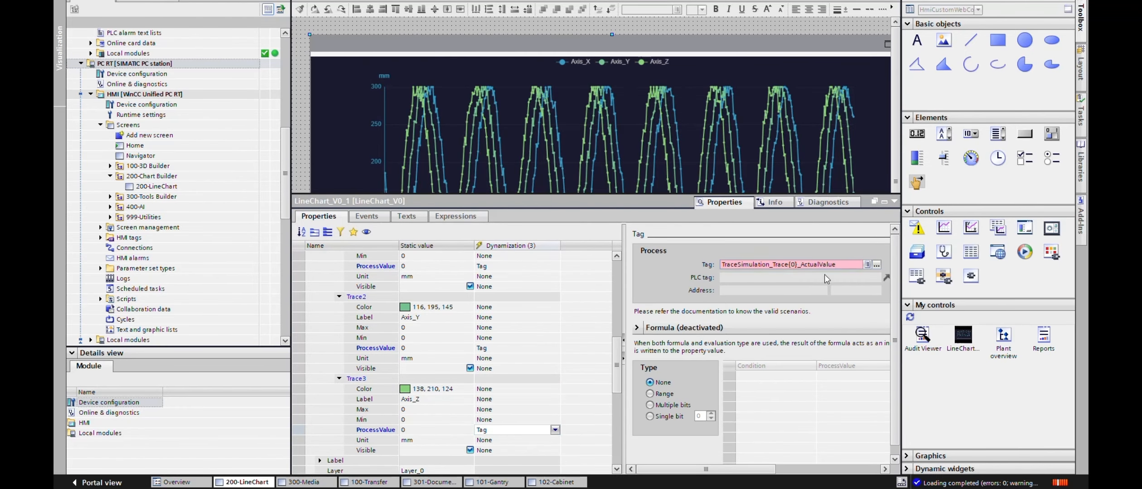
type("2")
left_click(732, 272)
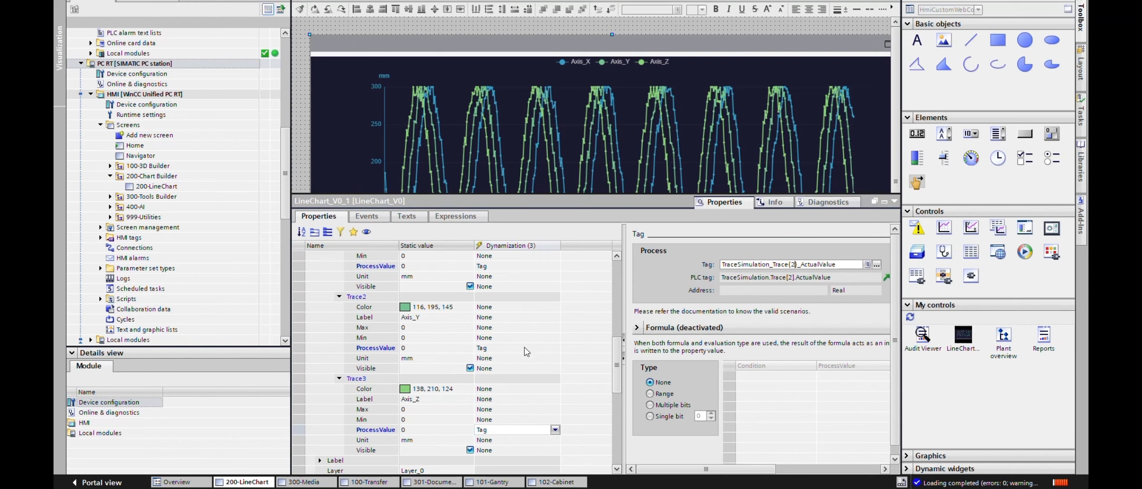
left_click(517, 338)
scroll(457, 340, "down", 3)
scroll(457, 341, "up", 3)
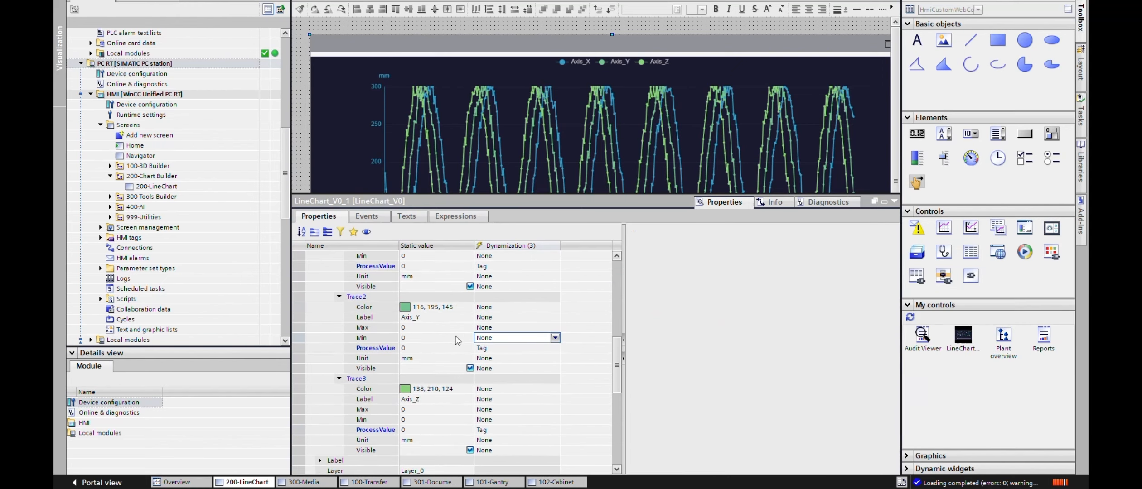
Step: Download the PC RT station to the device, setting Load Runtime to Full download in the load preview
right_click(165, 68)
mouse_move(209, 198)
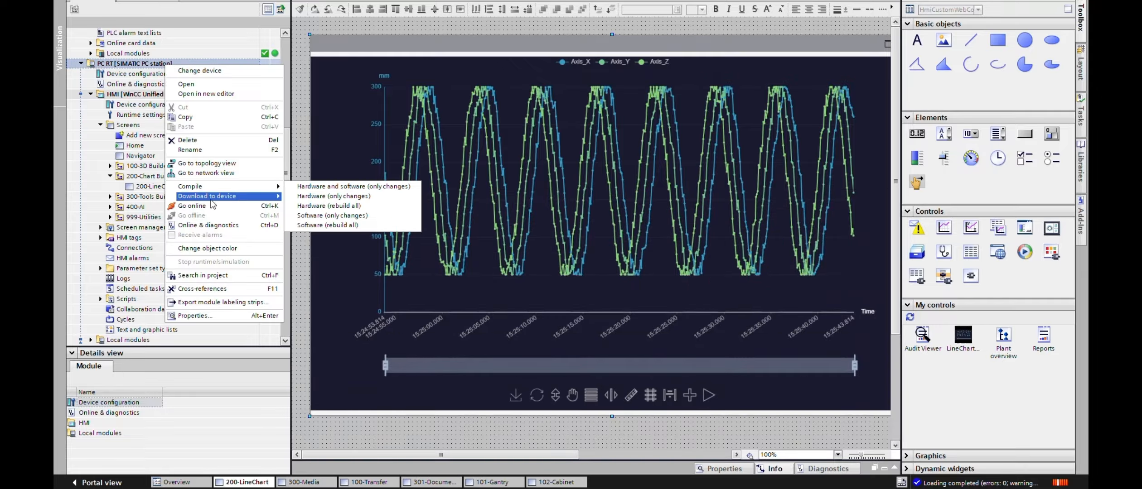
left_click(320, 206)
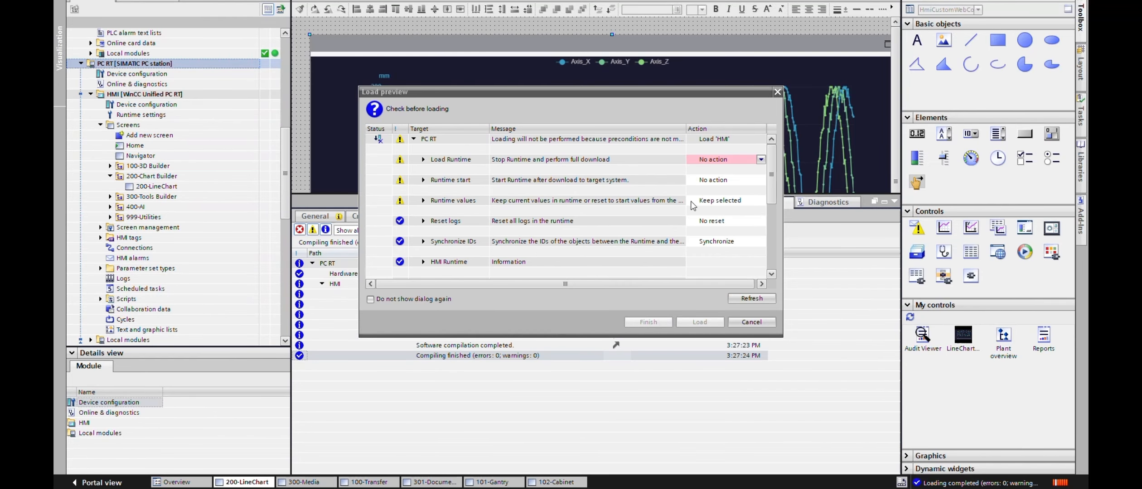
left_click(702, 163)
left_click(704, 176)
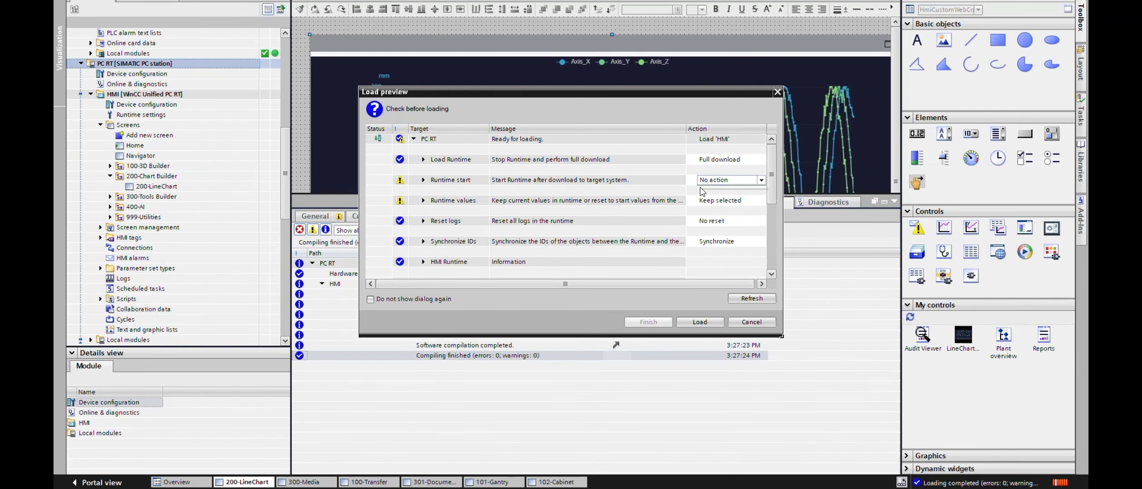
left_click(699, 322)
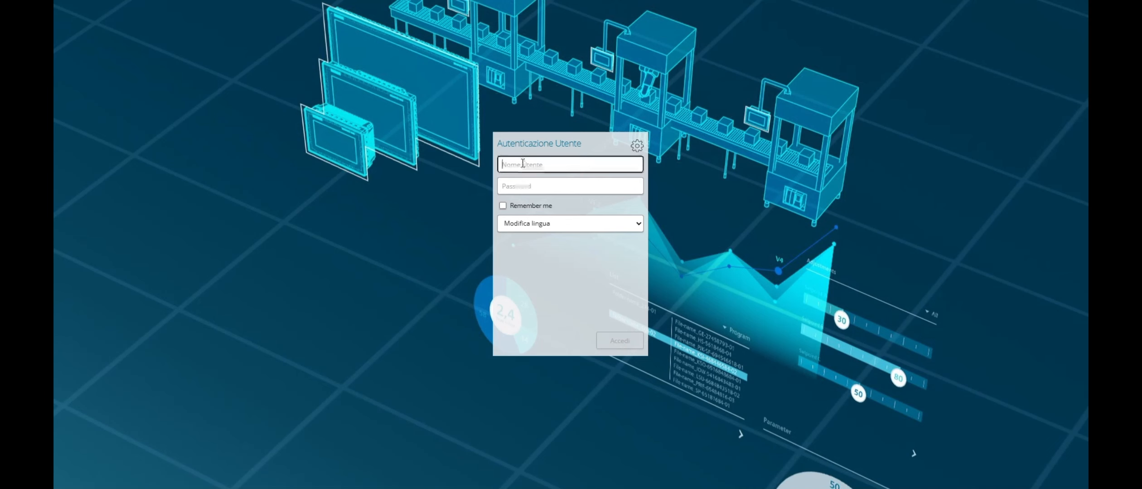
Step: Sign in to the WinCC Unified runtime and open the Chart Builder line chart in an enlarged window
left_click(525, 163)
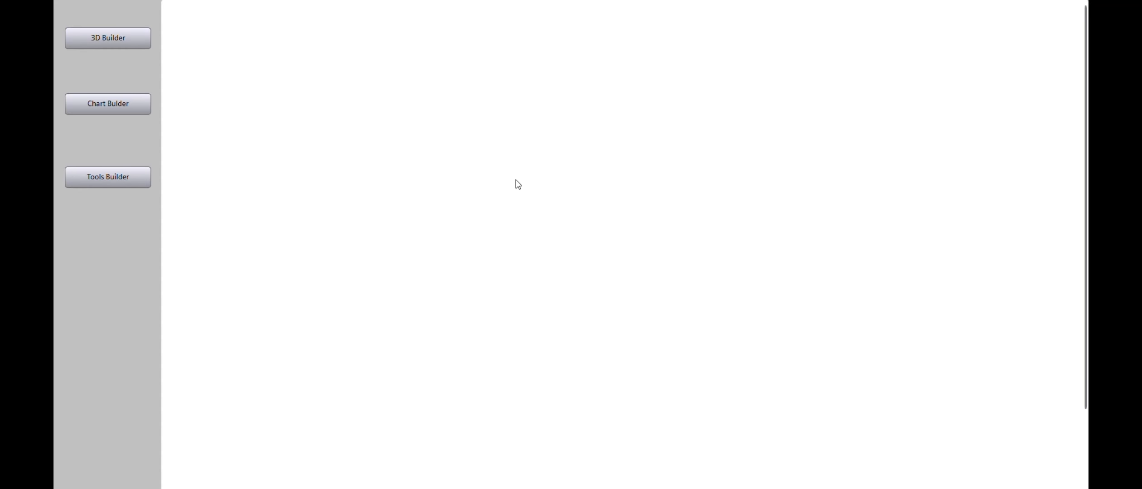
left_click(119, 109)
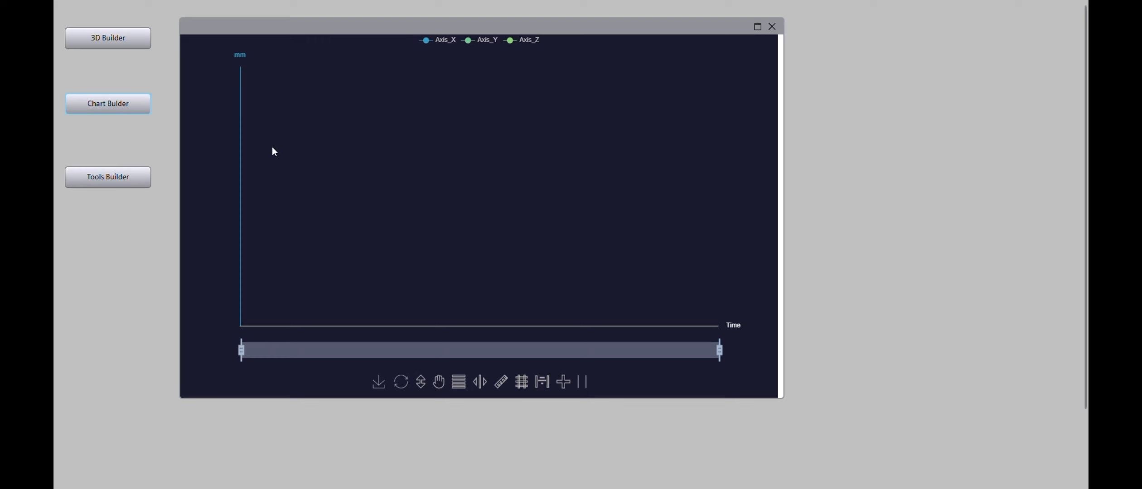
left_click_drag(785, 398, 932, 438)
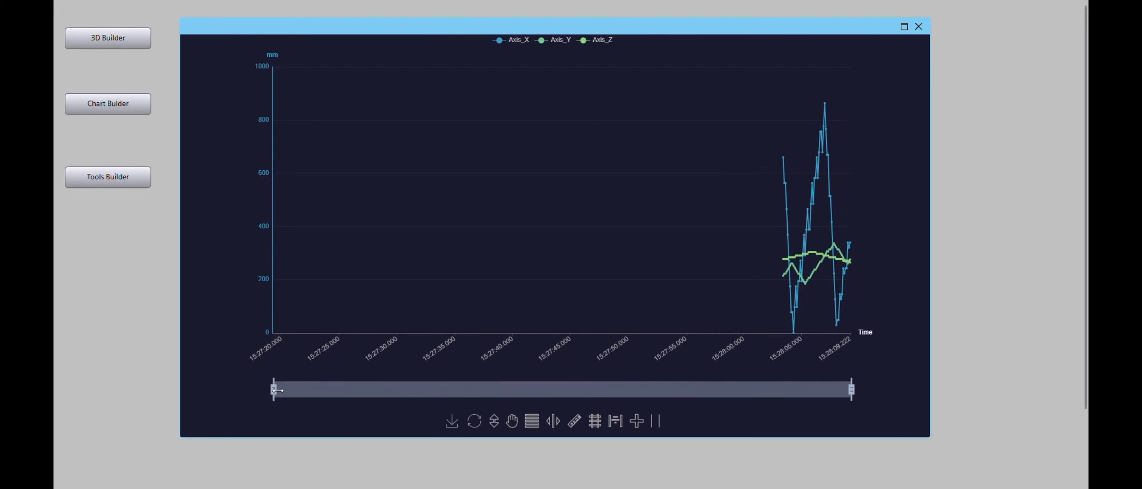
Step: Narrow the chart's time range to the most recent data and inspect the three axis values with the crosshair
left_click_drag(284, 386, 806, 396)
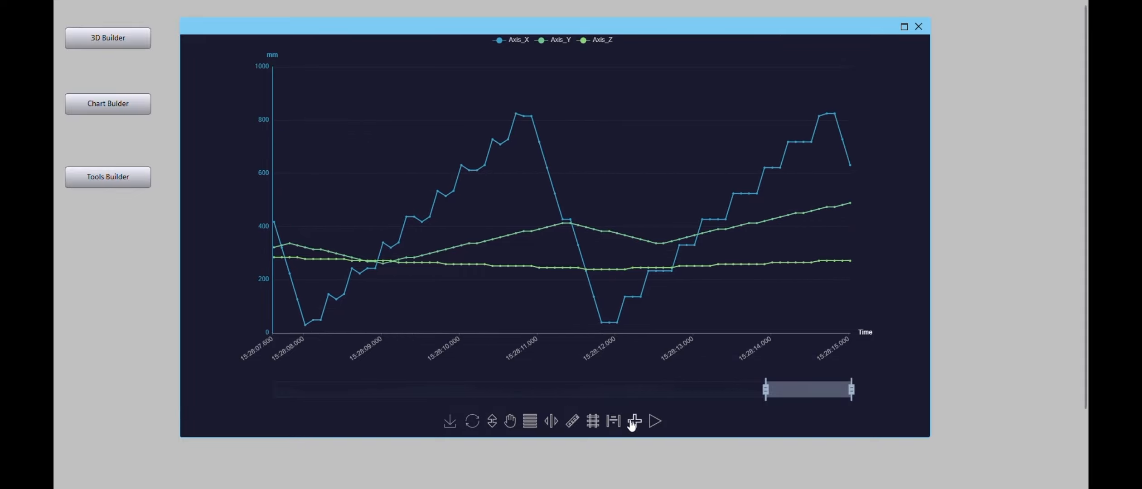
left_click(635, 422)
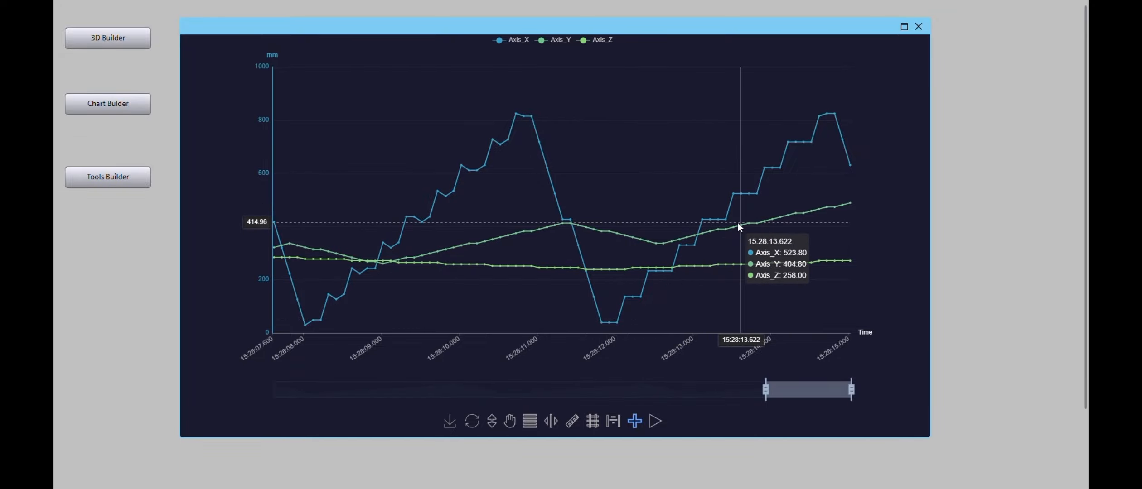
Step: Measure Axis_X's drop from peak to valley with the ruler, then resume live updates and restore the full time range
left_click(572, 421)
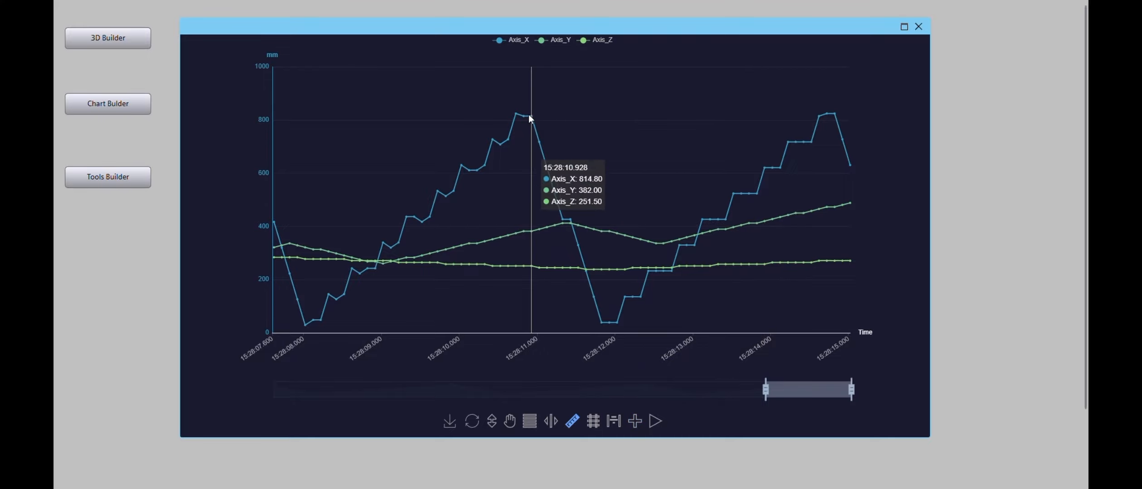
left_click_drag(531, 114, 614, 307)
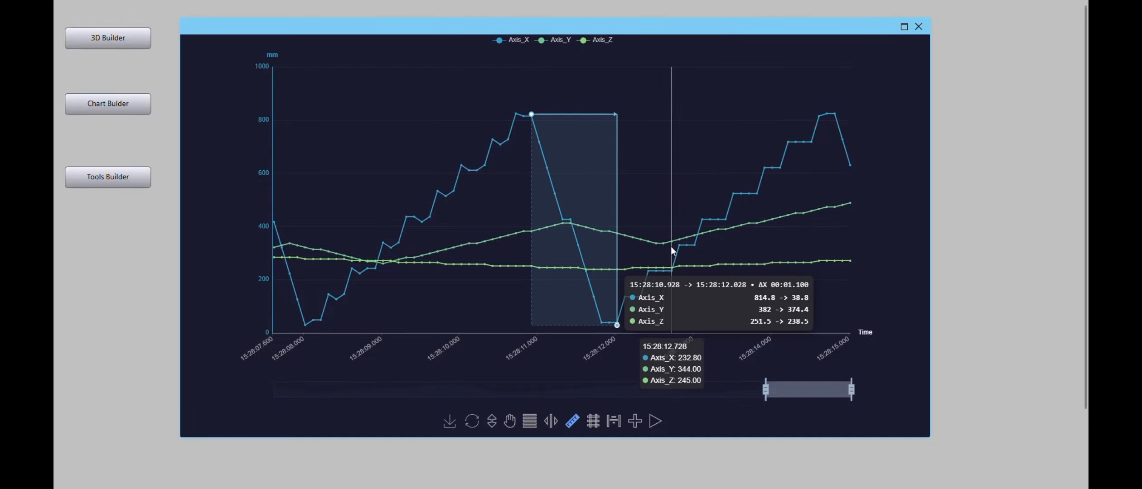
left_click(655, 421)
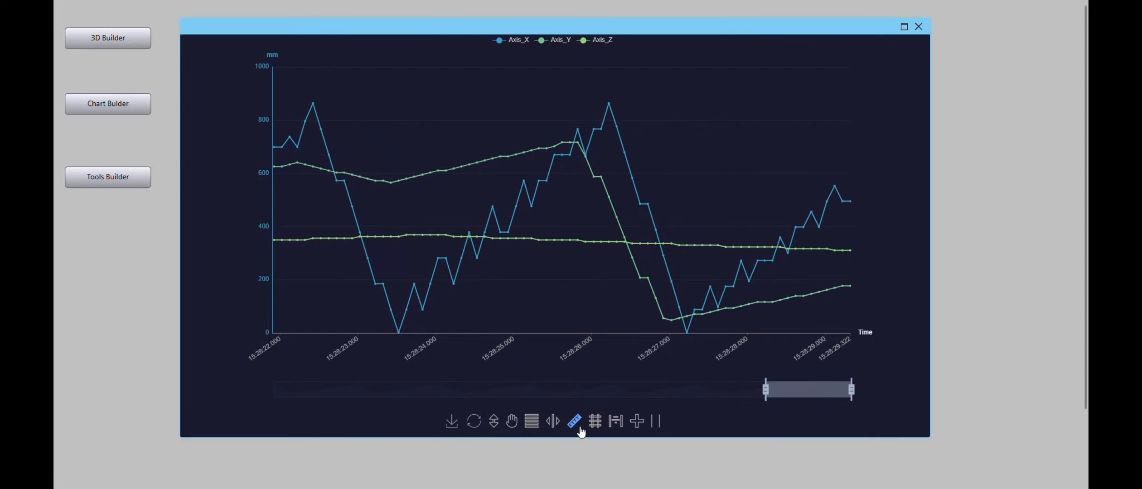
left_click(475, 422)
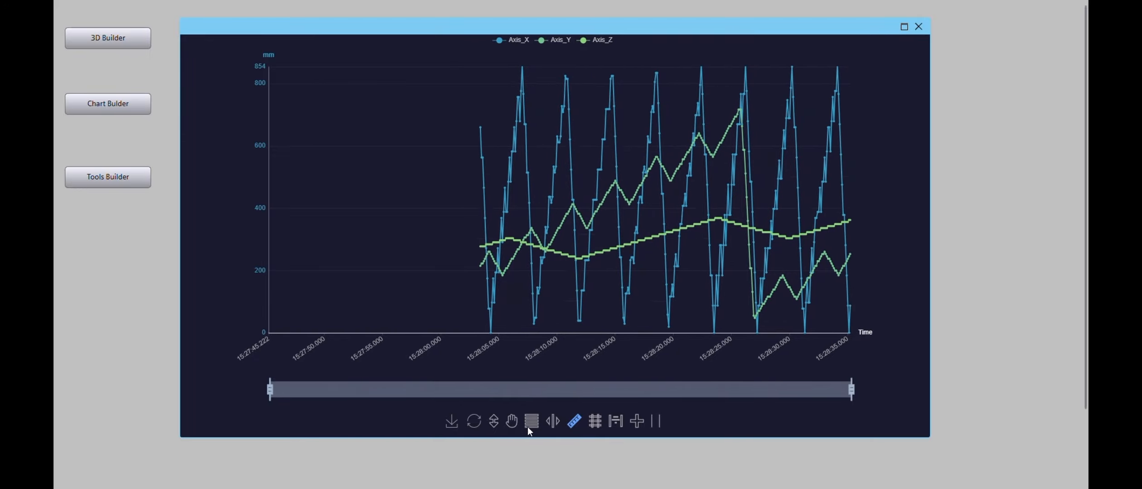
Step: Compare the traces between two movable time cursors on the paused chart, then resume live updates and hide the cursors
left_click(553, 422)
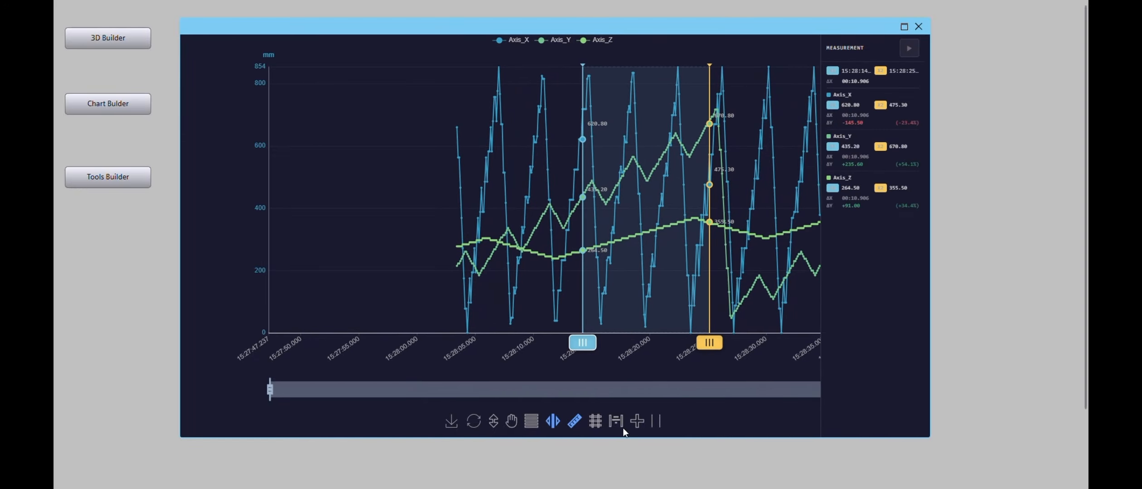
left_click(656, 422)
left_click_drag(706, 339, 739, 339)
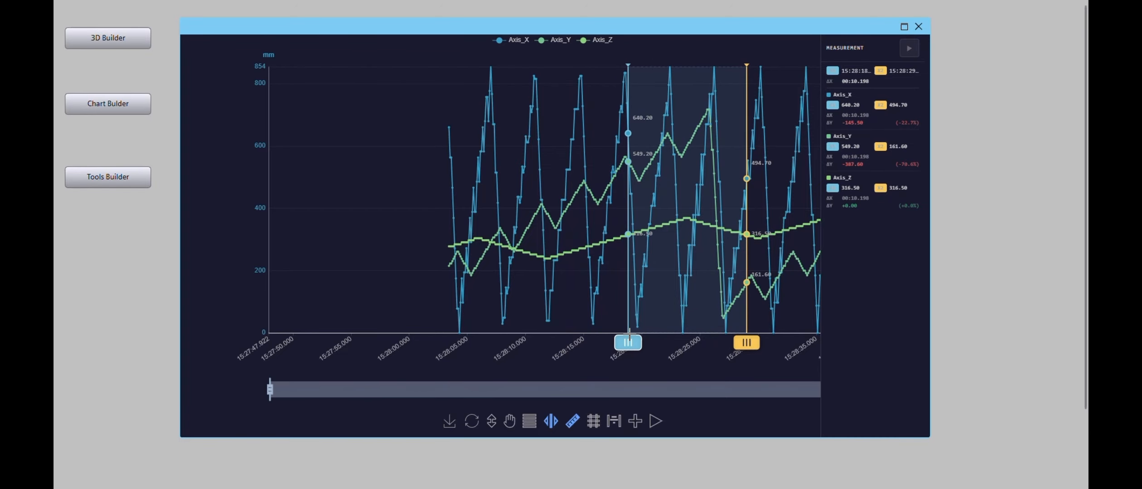
left_click(652, 420)
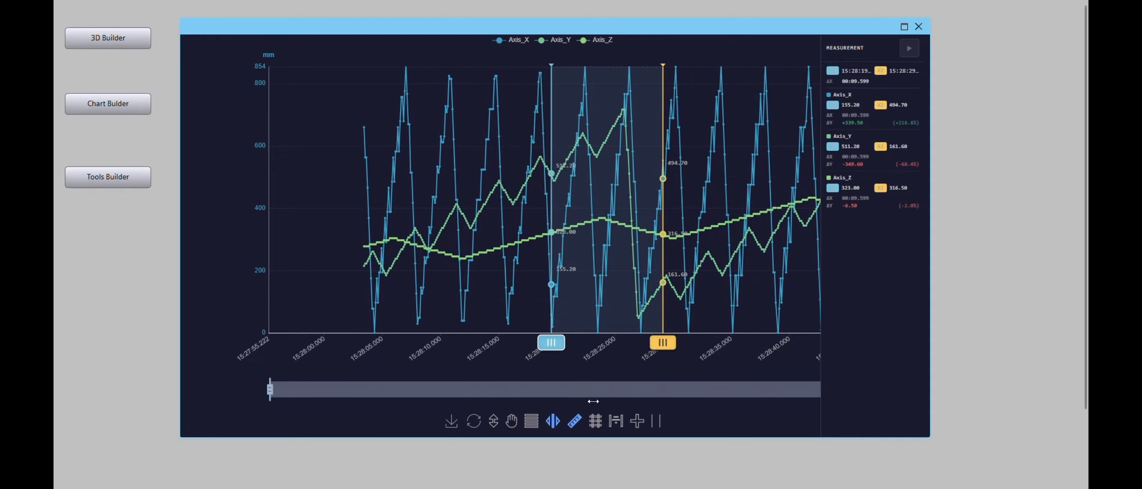
left_click(551, 421)
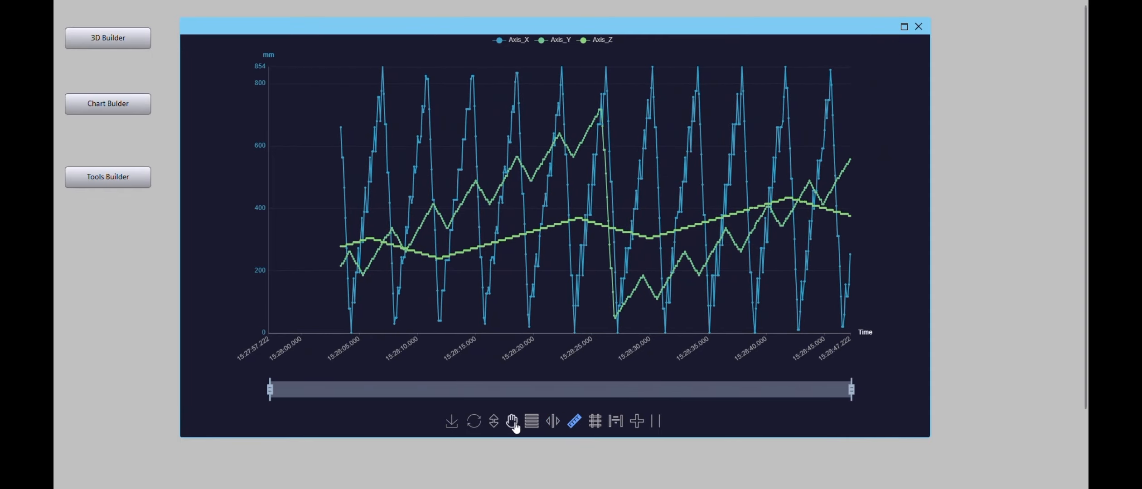
Step: Show the limit lines with the ruler off, raising the HH limit to about 660 and the H limit to about 597
left_click(593, 422)
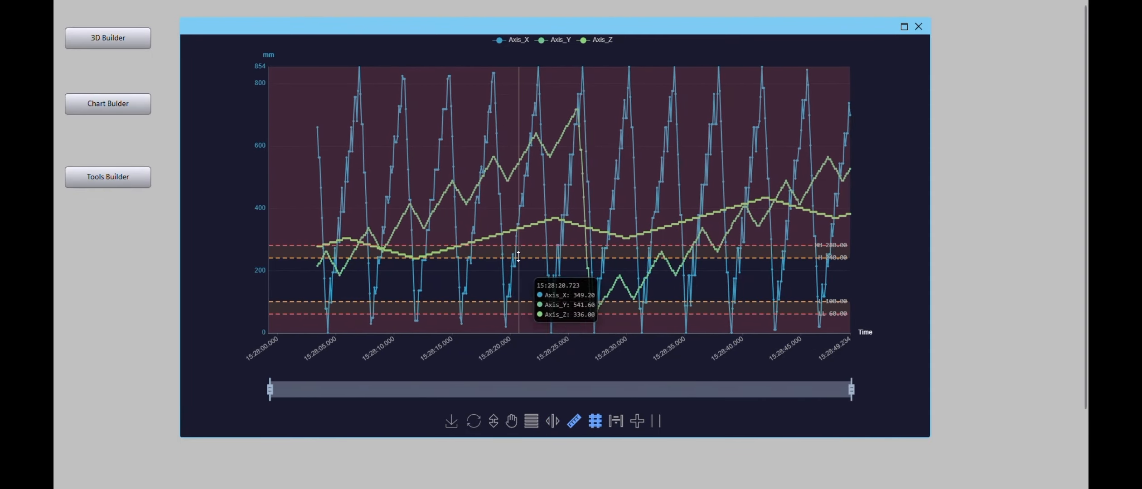
left_click_drag(519, 245, 526, 163)
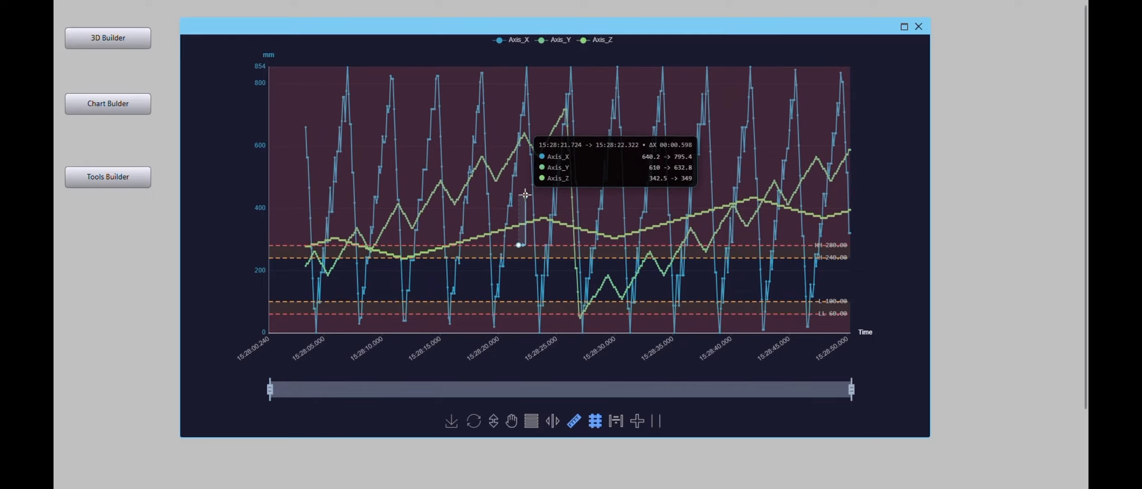
left_click(574, 422)
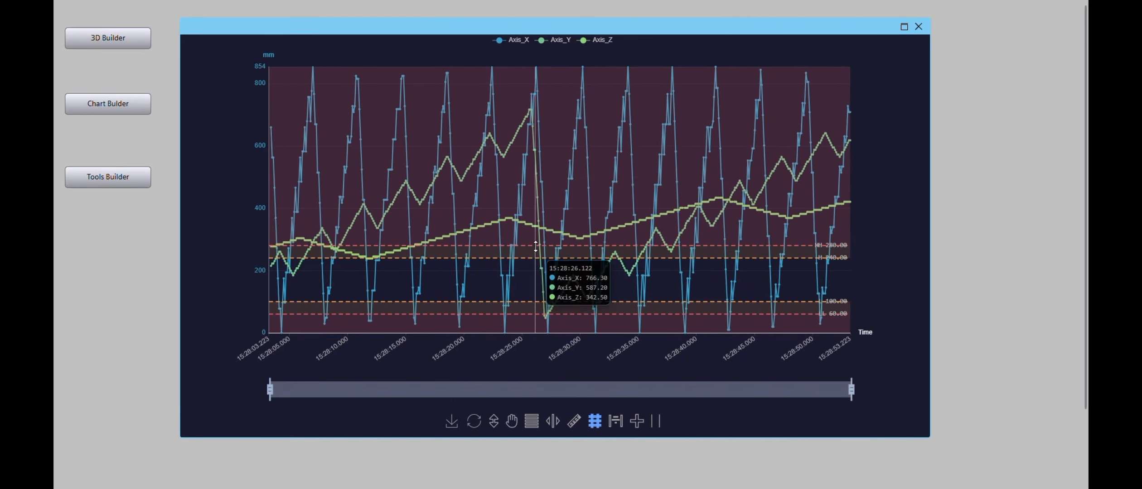
left_click_drag(551, 258, 550, 127)
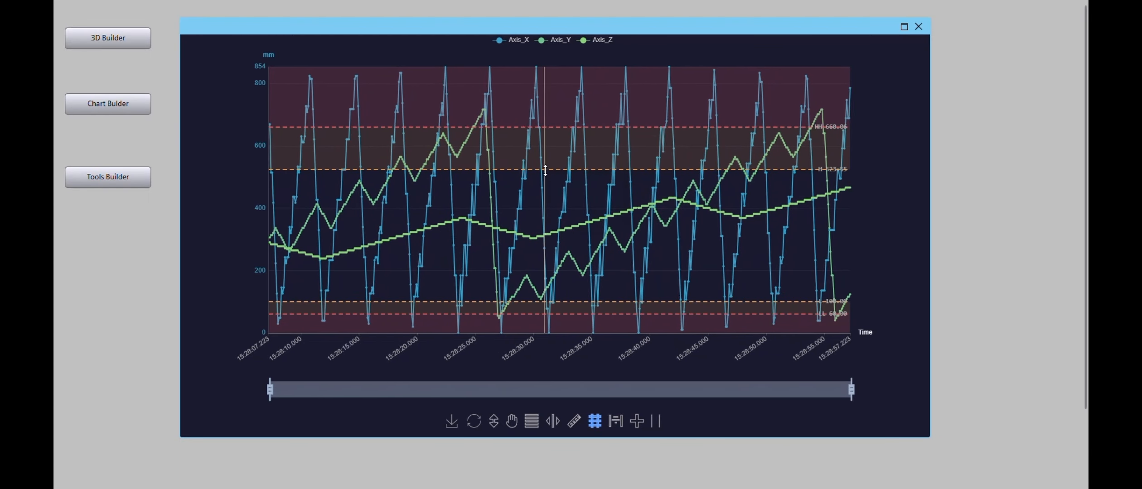
left_click_drag(547, 169, 547, 147)
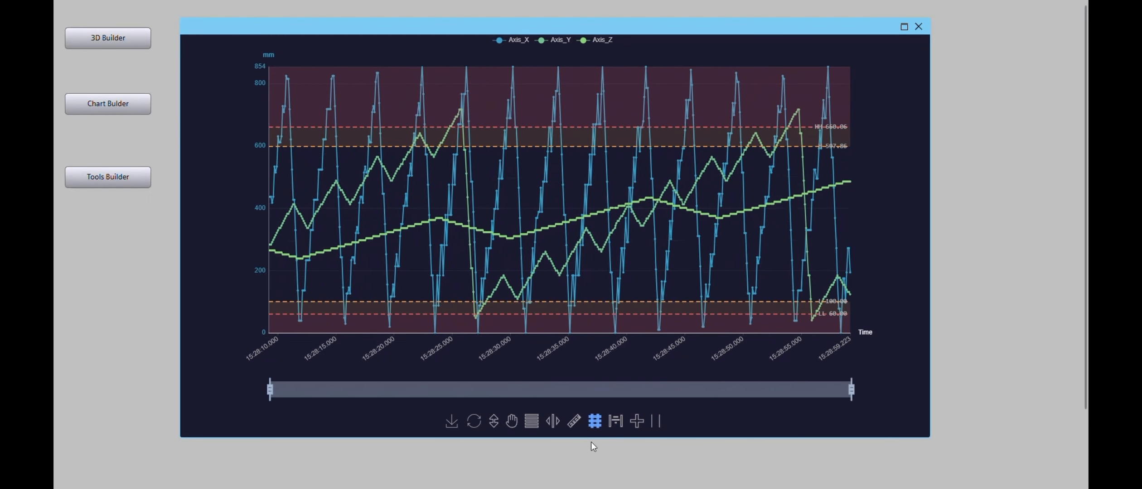
Step: Split the traces into three side-by-side charts, widening Axis_Y's value range and narrowing Axis_Z's
left_click(531, 421)
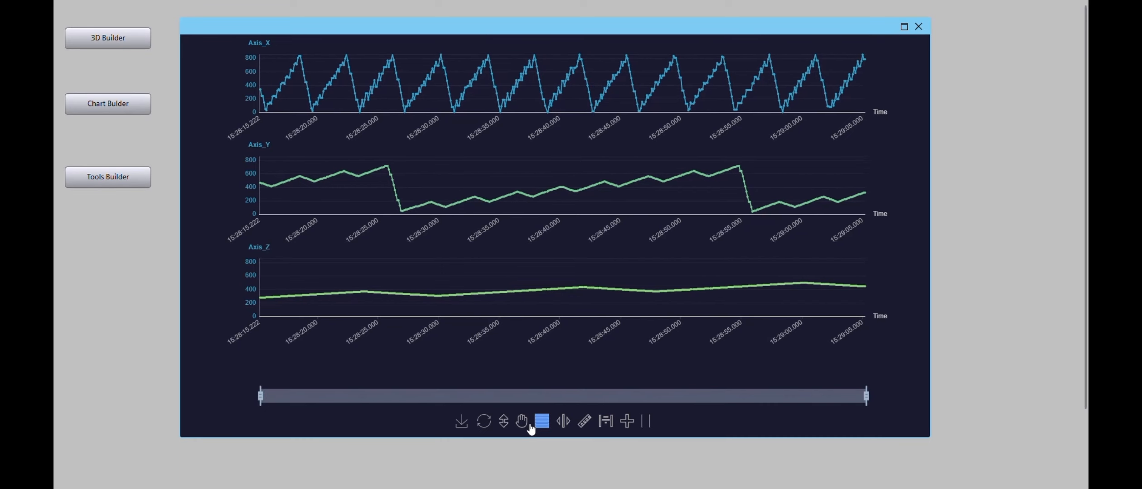
left_click(543, 427)
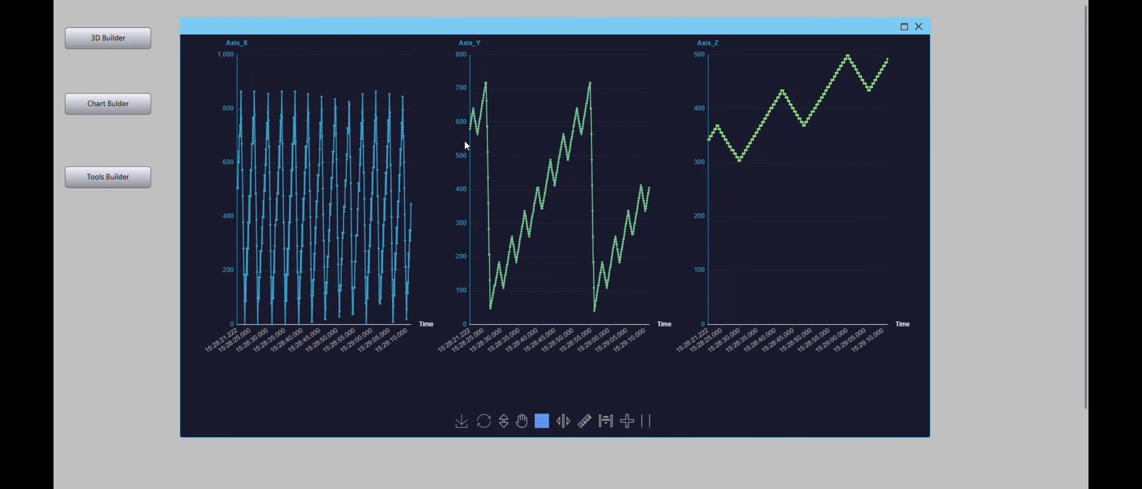
scroll(466, 179, "down", 3)
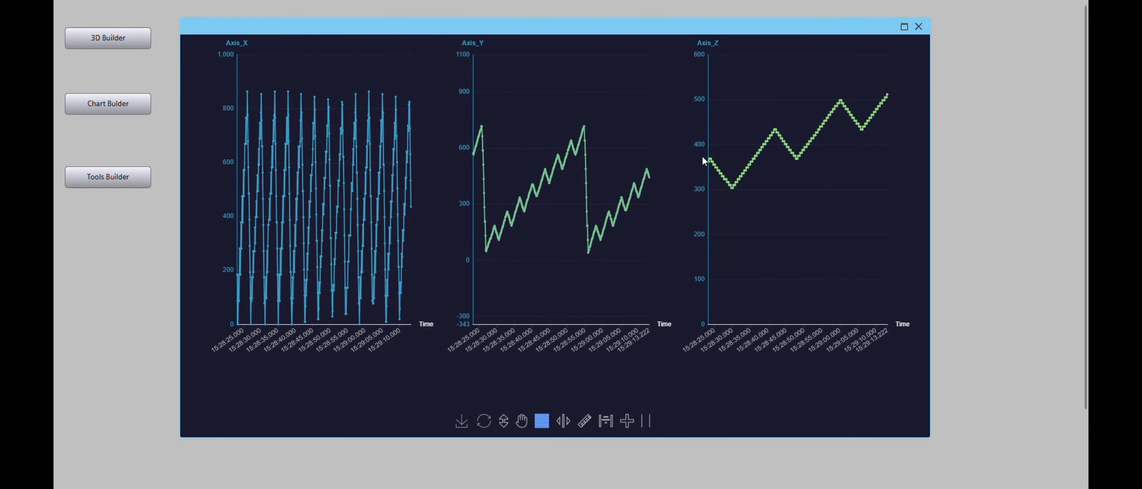
scroll(703, 230, "up", 3)
scroll(708, 213, "up", 3)
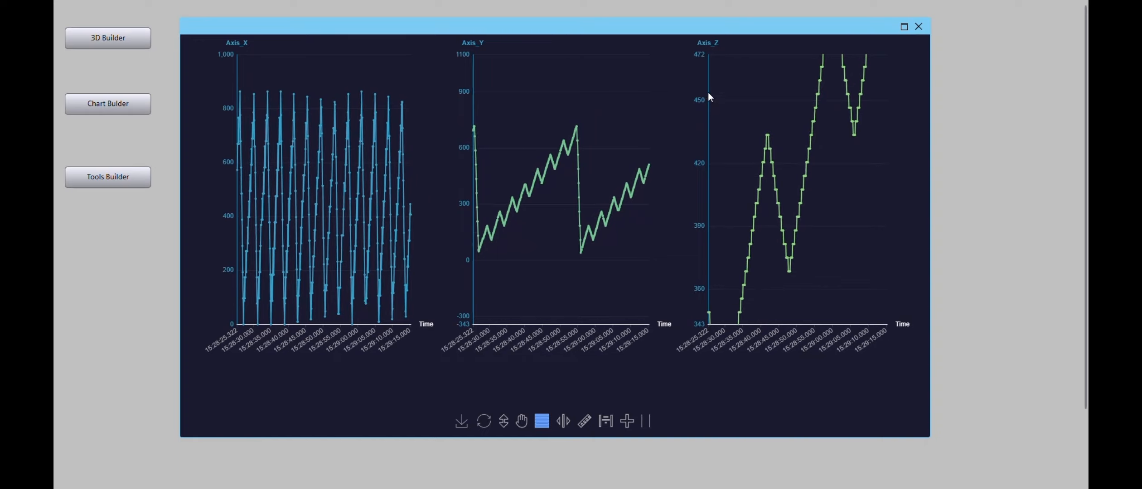
Step: Widen Axis_X's value range, and recombine the three side-by-side charts into one chart with the value axis fitted to the traces
scroll(229, 191, "down", 3)
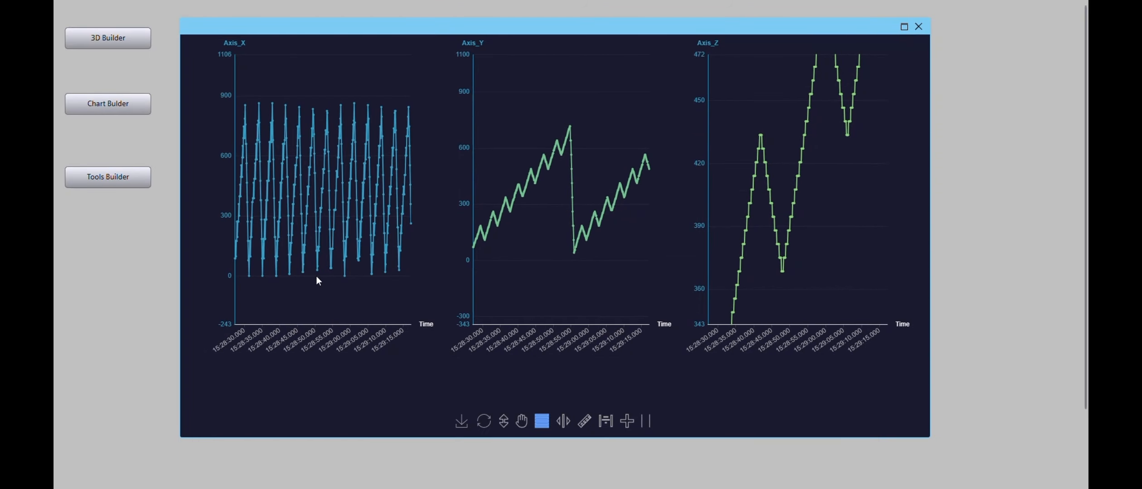
left_click(544, 421)
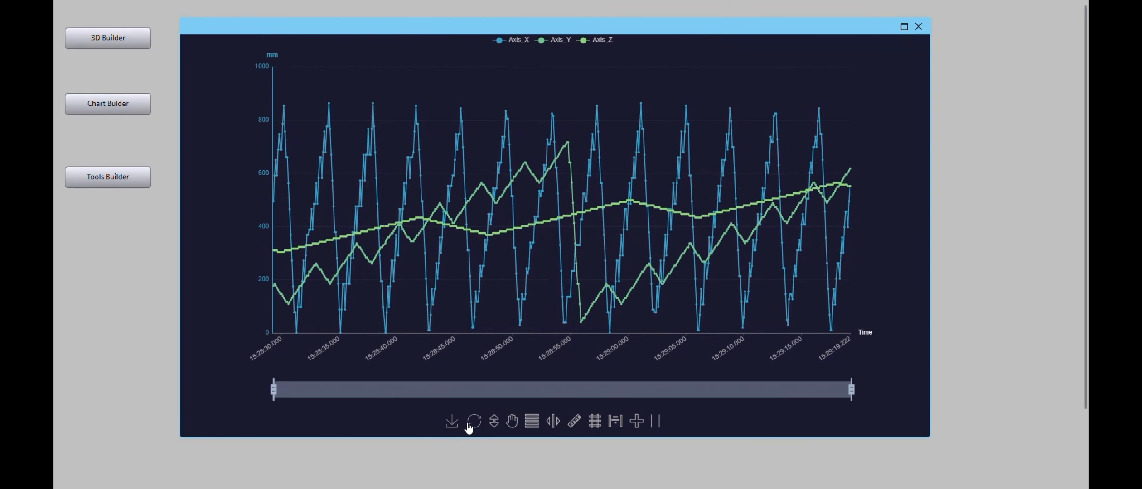
left_click(495, 423)
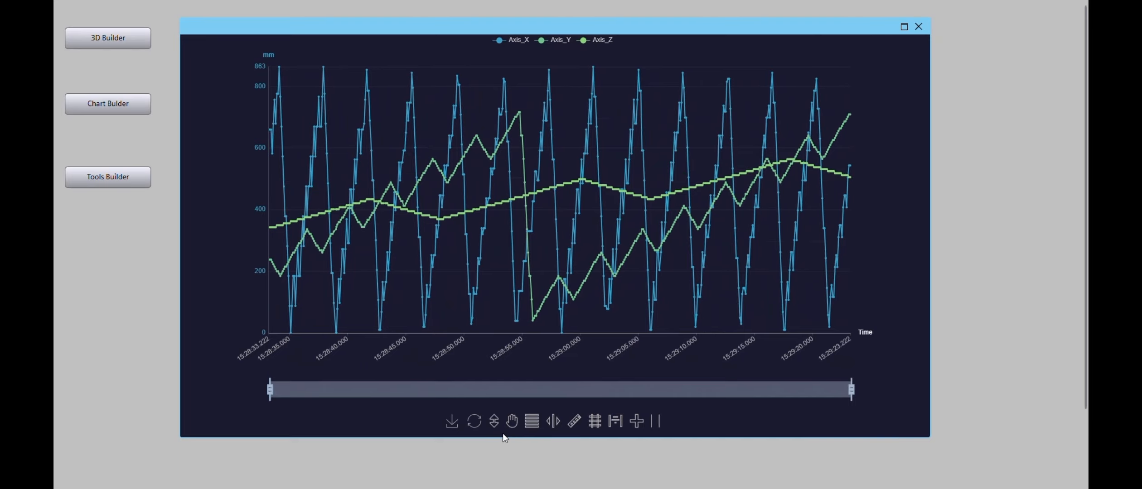
Step: Pause the chart, zoom in on both the time and value axes, and pan to Axis_X's valley near 15:29:02
left_click(655, 422)
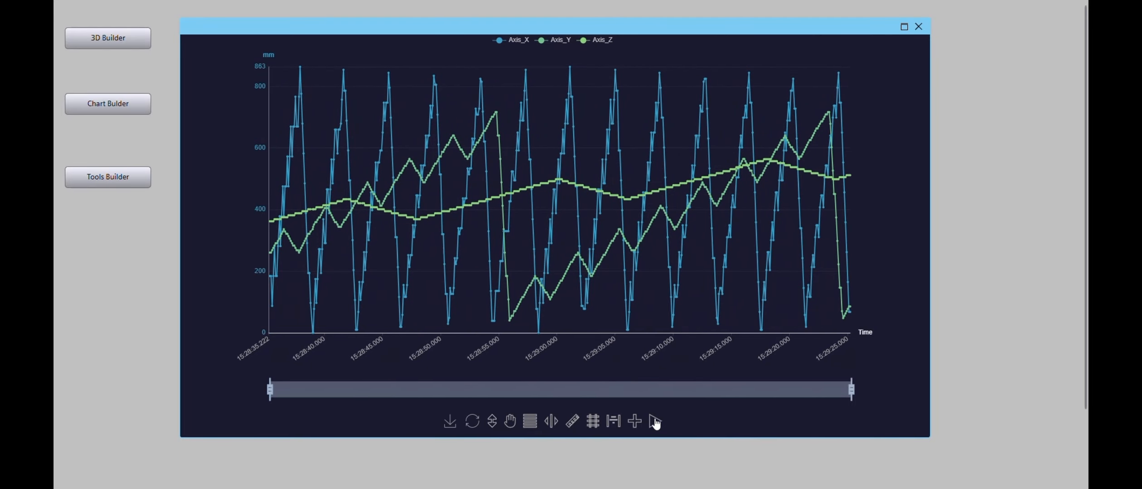
scroll(564, 265, "up", 10)
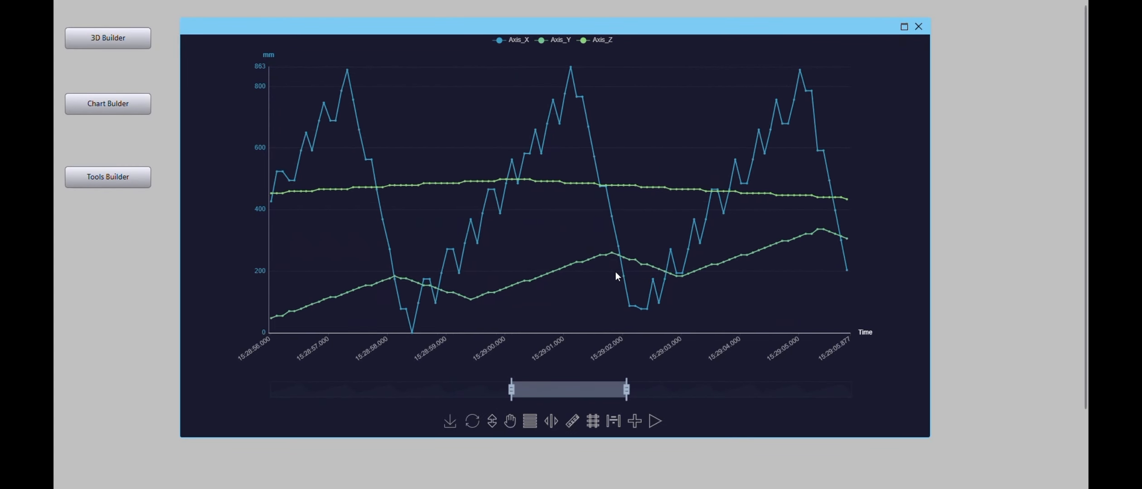
scroll(638, 280, "up", 2)
left_click_drag(255, 282, 252, 147)
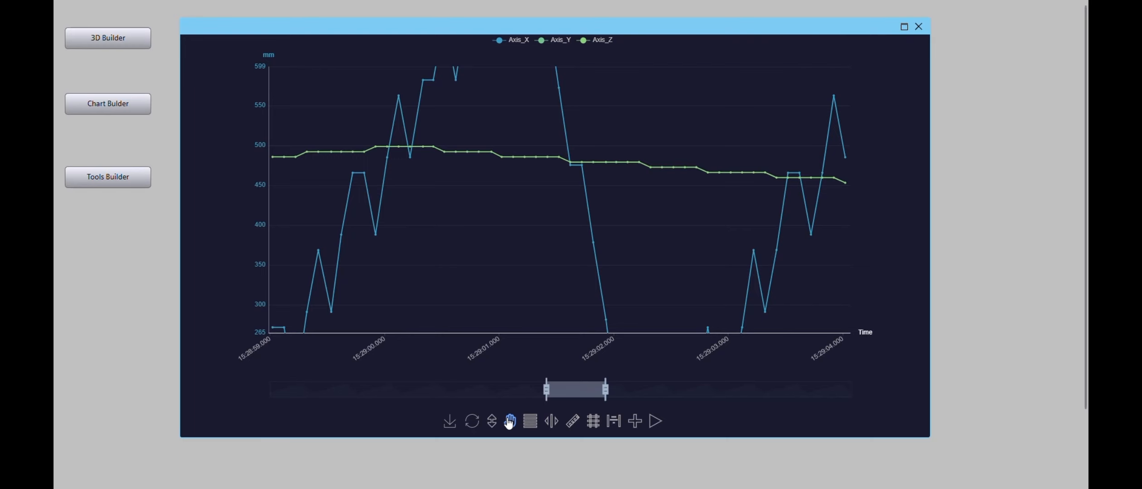
left_click_drag(597, 315, 585, 133)
left_click_drag(631, 270, 540, 226)
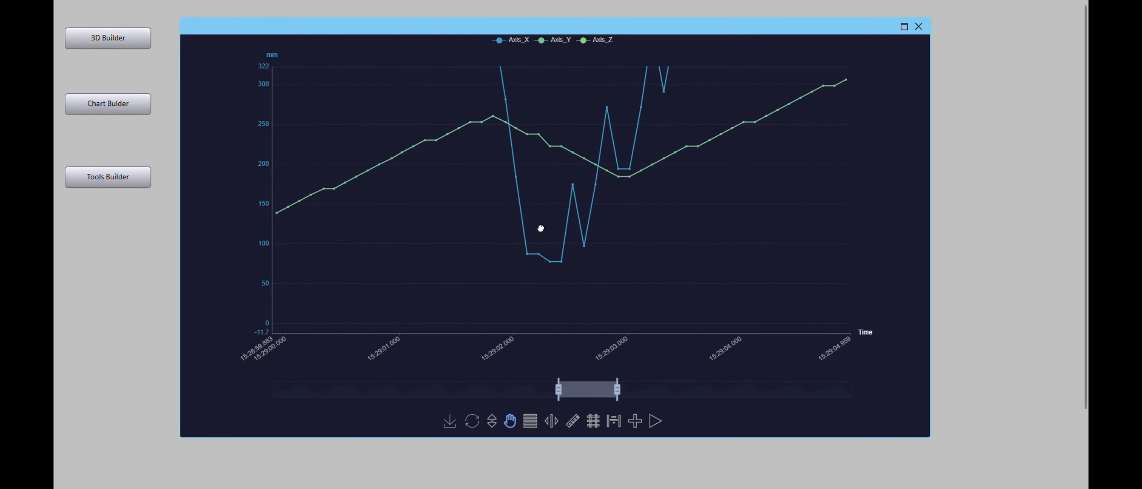
Step: Read the trace values near 15:29:03 with the crosshair, then restore the full time and value ranges and resume live updates
left_click(635, 422)
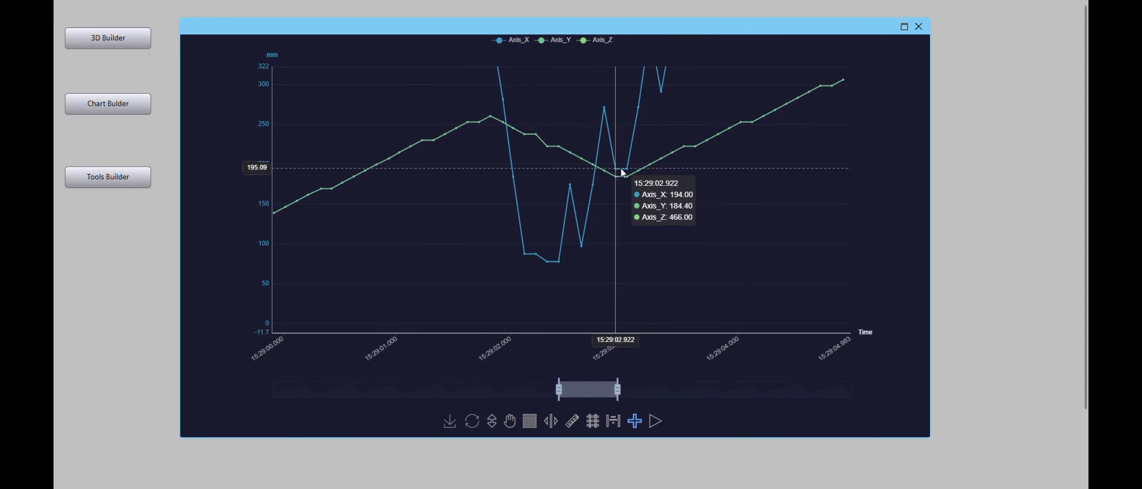
left_click_drag(619, 169, 628, 169)
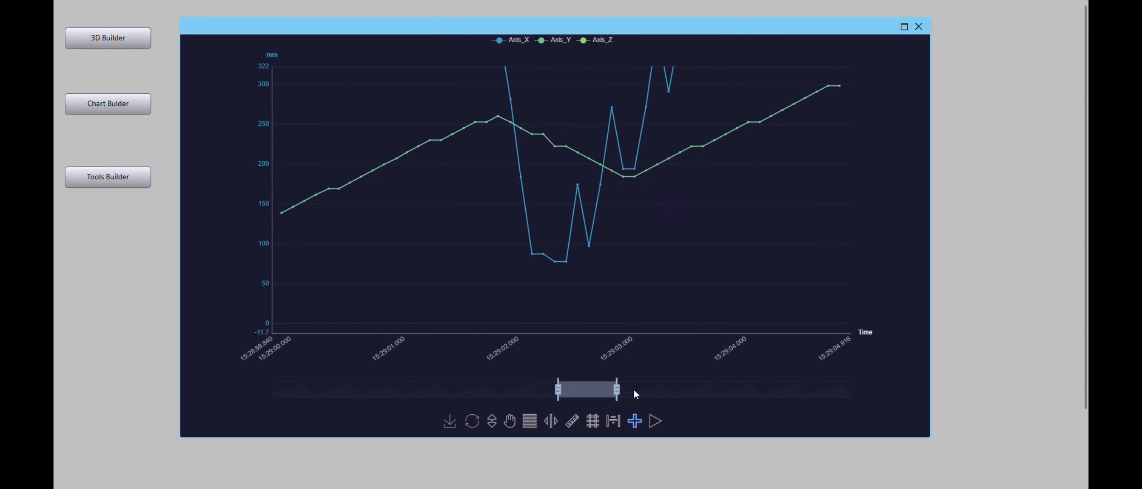
left_click(475, 425)
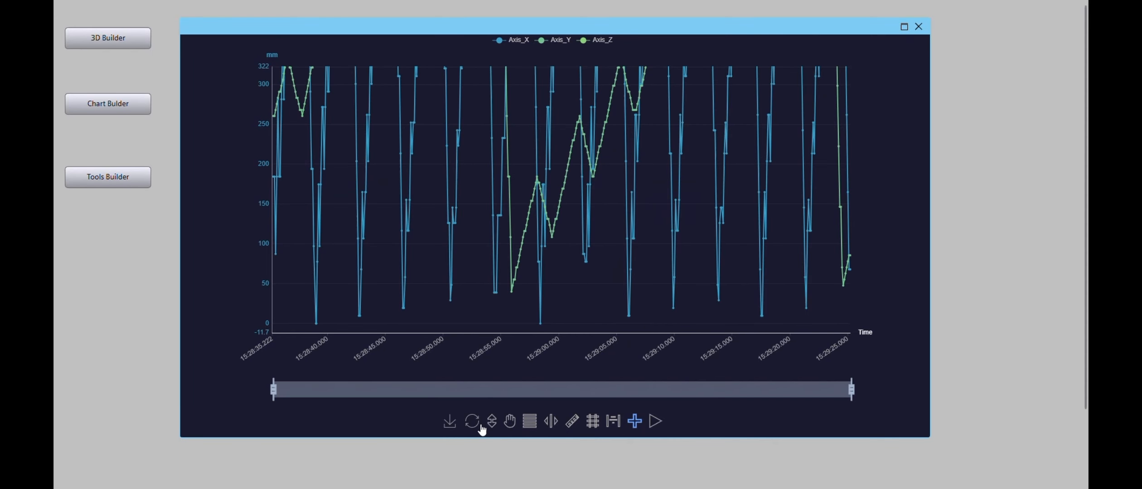
left_click(491, 423)
left_click(656, 422)
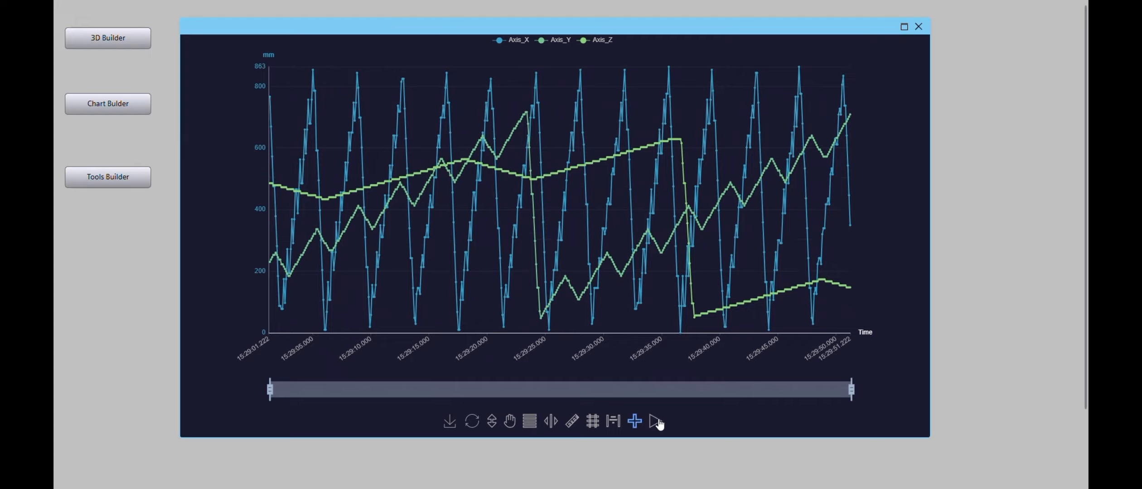
Step: Hide the Axis_Y and Axis_Z traces, and run the chart briefly with only Axis_X before pausing it again
left_click(656, 421)
left_click(561, 42)
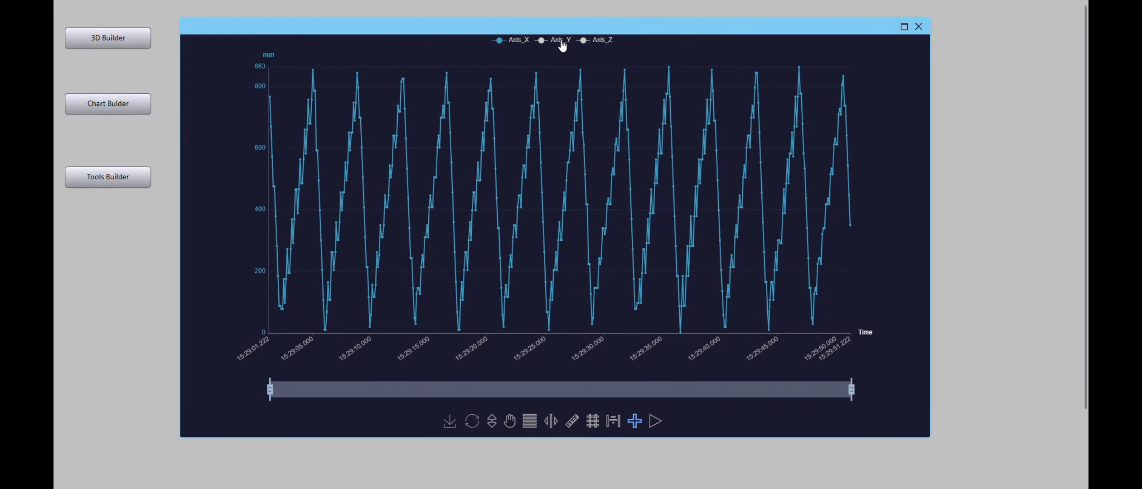
left_click(656, 422)
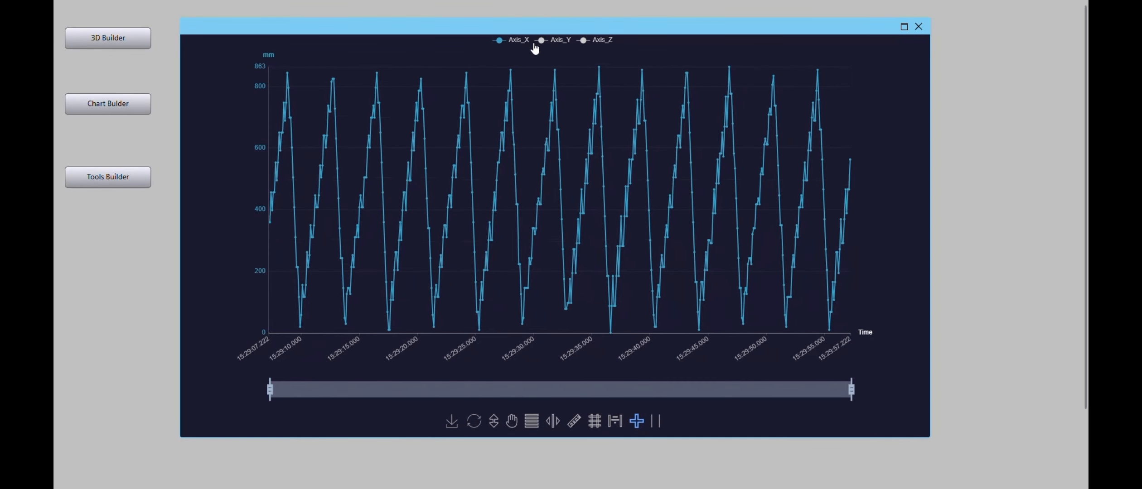
left_click(656, 421)
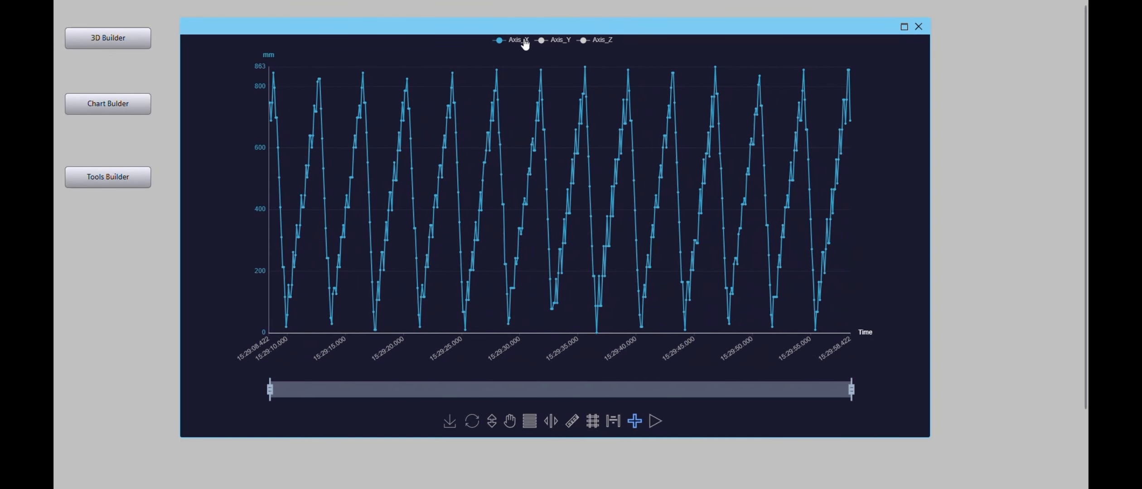
Step: Hide Axis_X and show Axis_Y and Axis_Z again, running the chart briefly with these two traces before pausing it
left_click(525, 42)
left_click(561, 41)
left_click(594, 41)
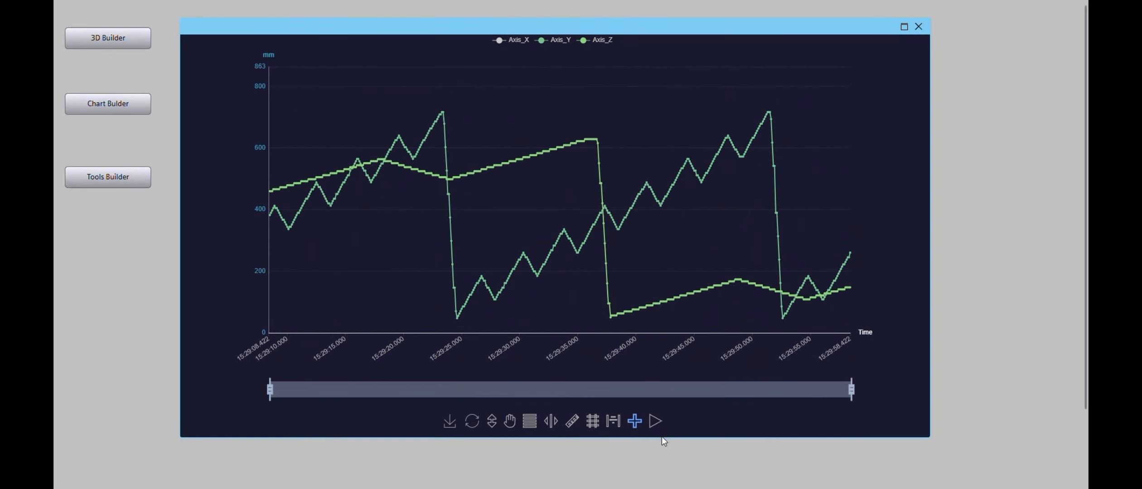
left_click(656, 421)
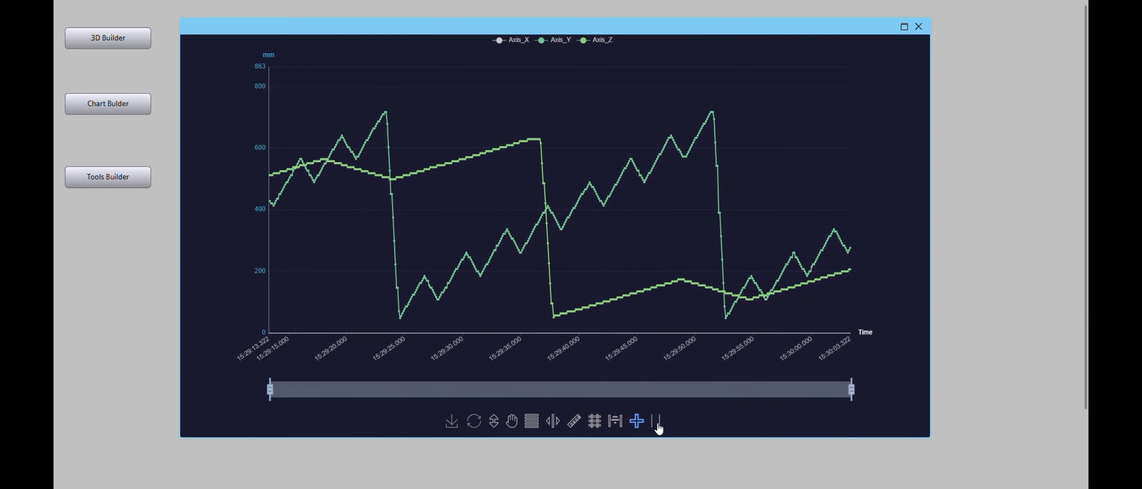
left_click(657, 425)
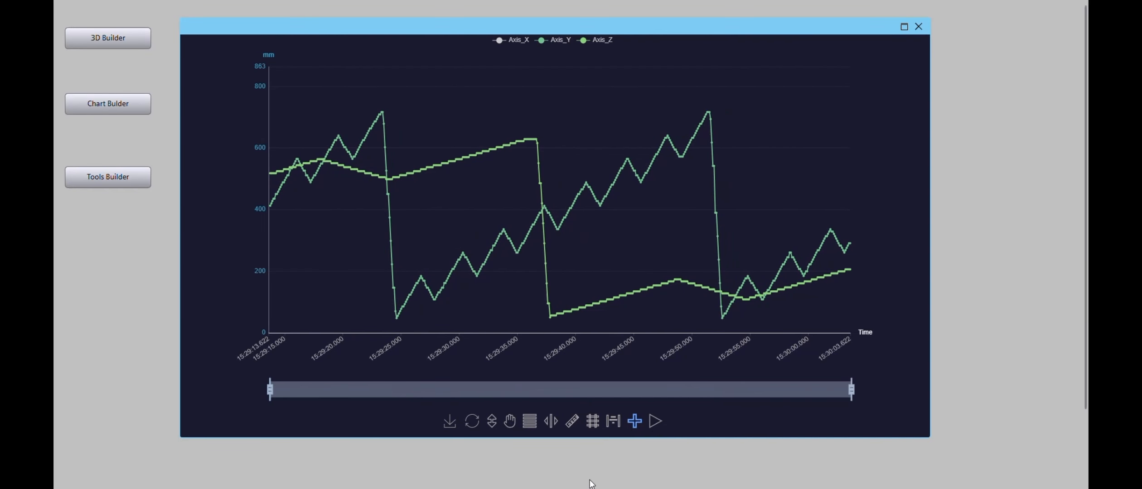
mouse_move(572, 488)
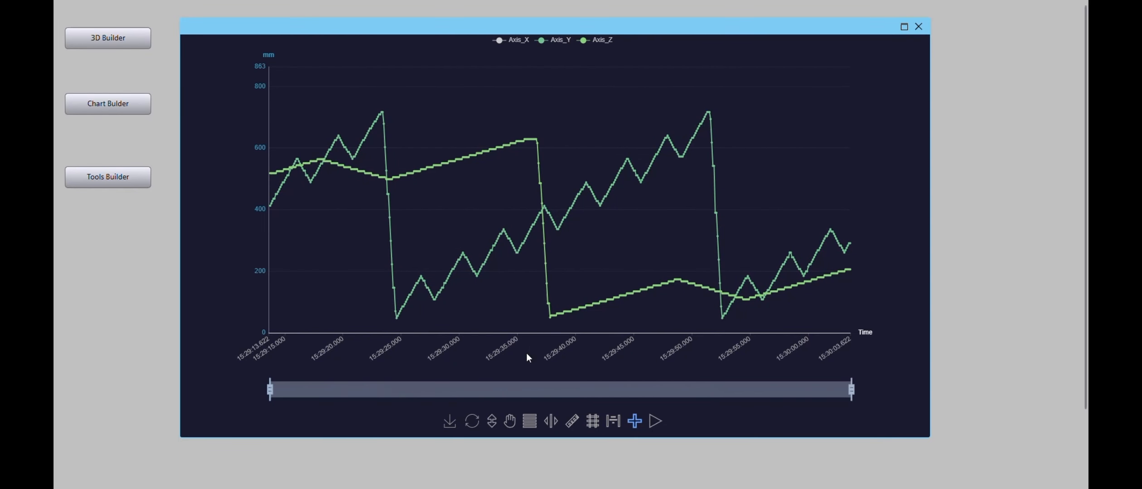